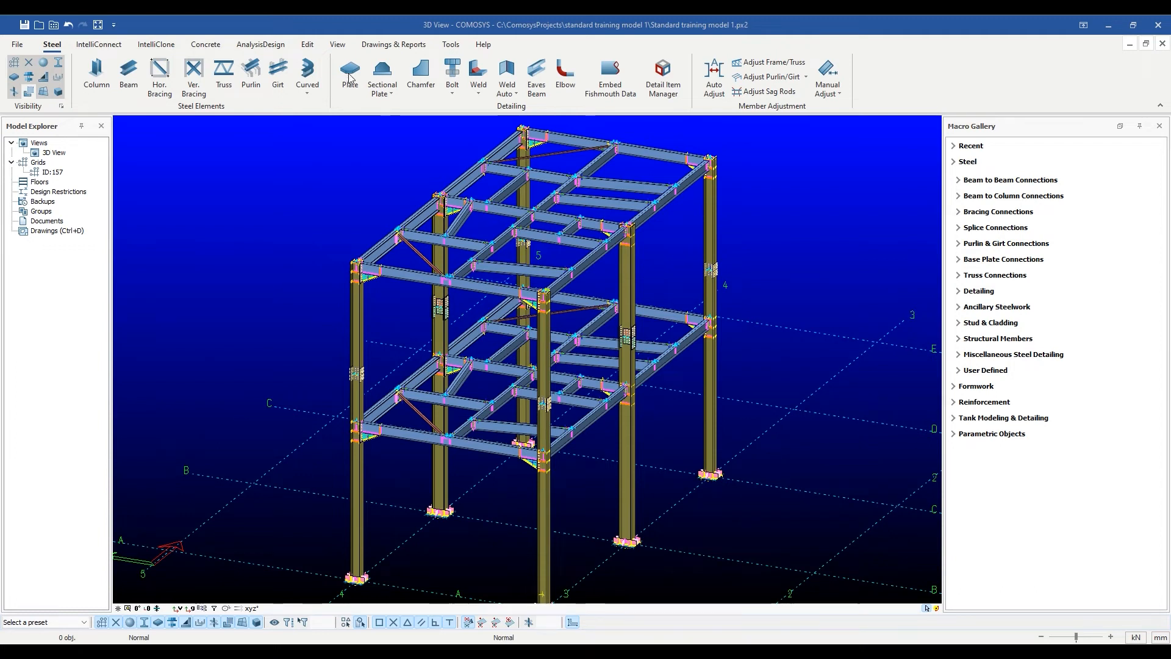
Step: Examine the haunched beam-to-column connection and the Sectional Plate tool's default settings and description
left_click(392, 95)
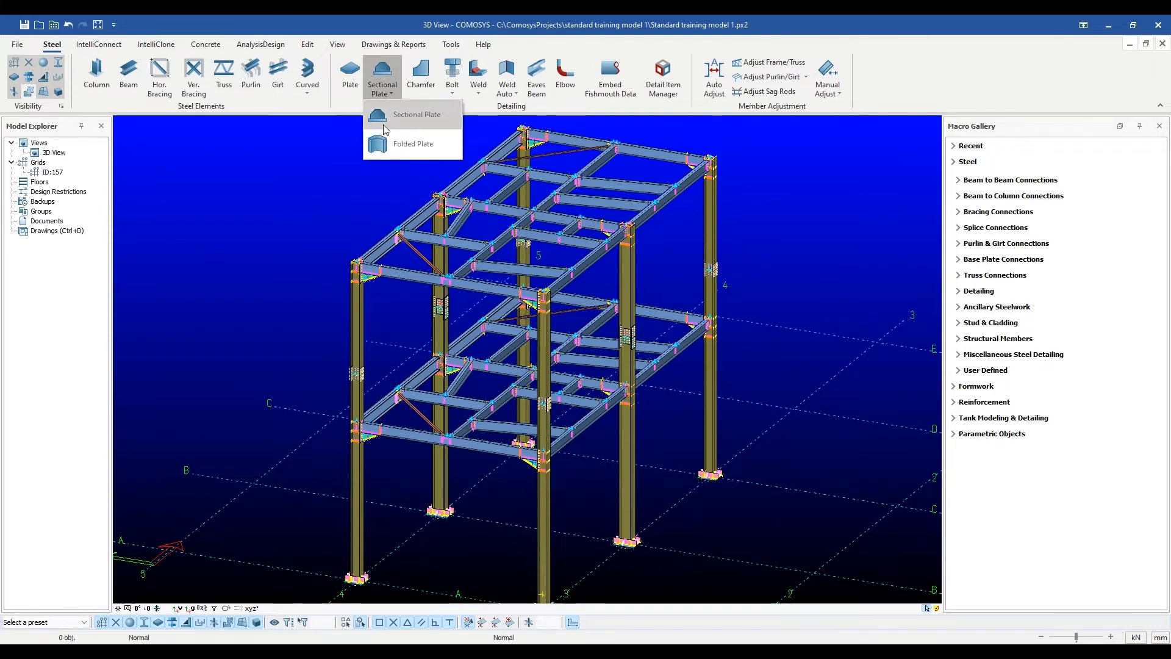
left_click(330, 136)
scroll(346, 274, "up", 10)
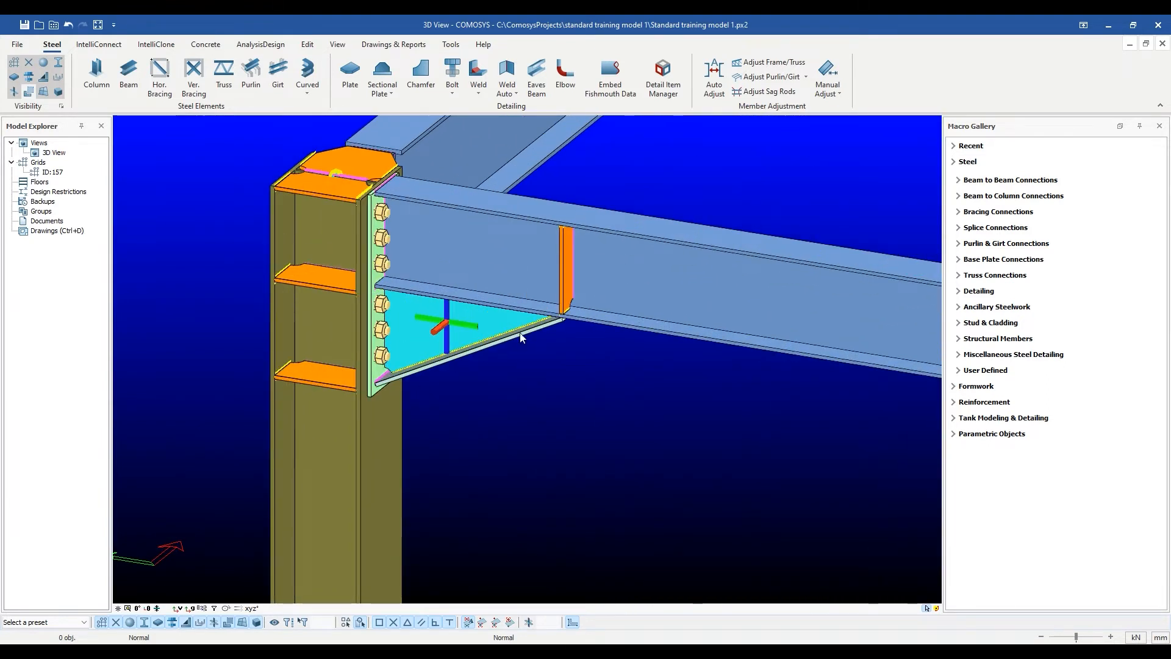
scroll(477, 355, "down", 5)
scroll(478, 355, "down", 5)
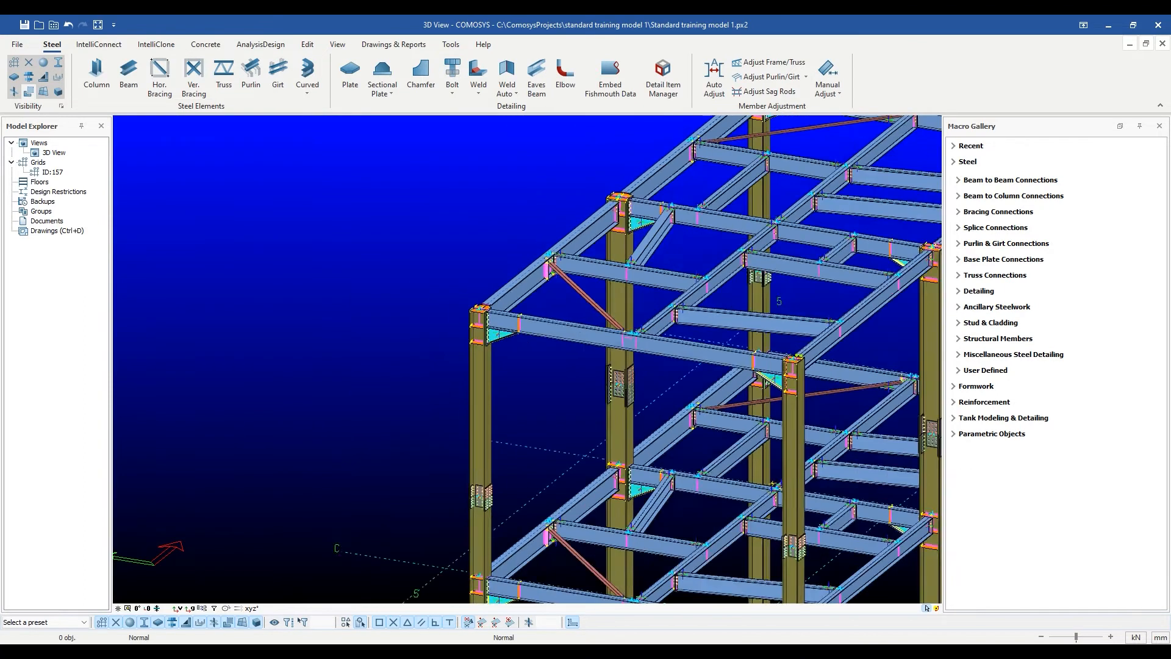
left_click(384, 88)
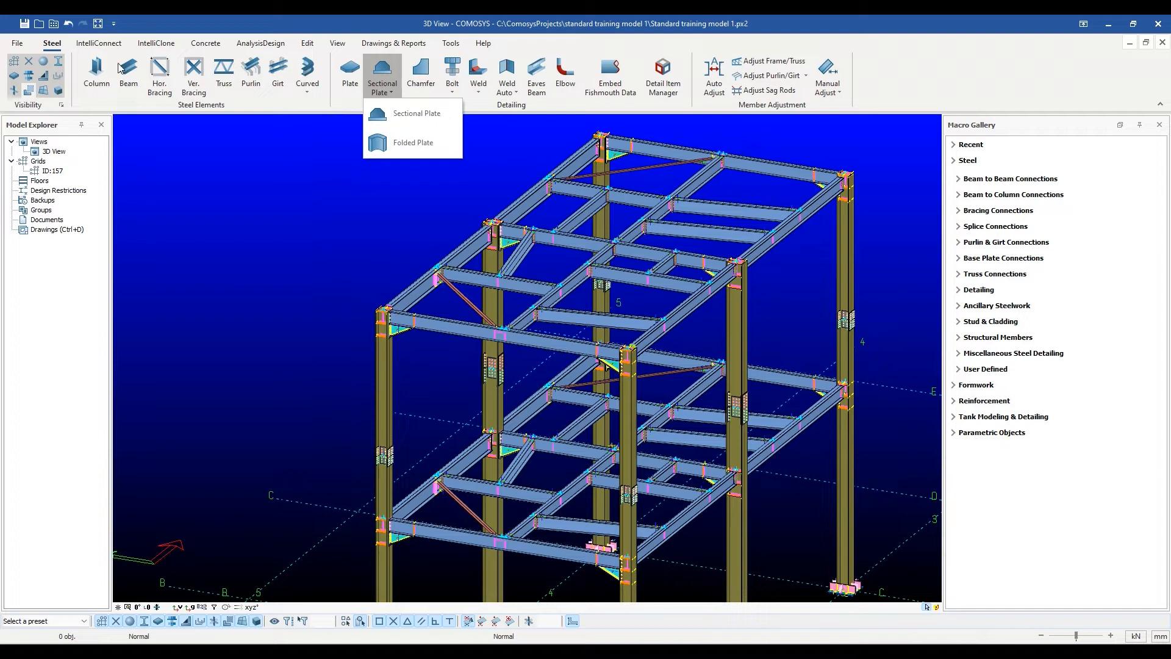
left_click(438, 115)
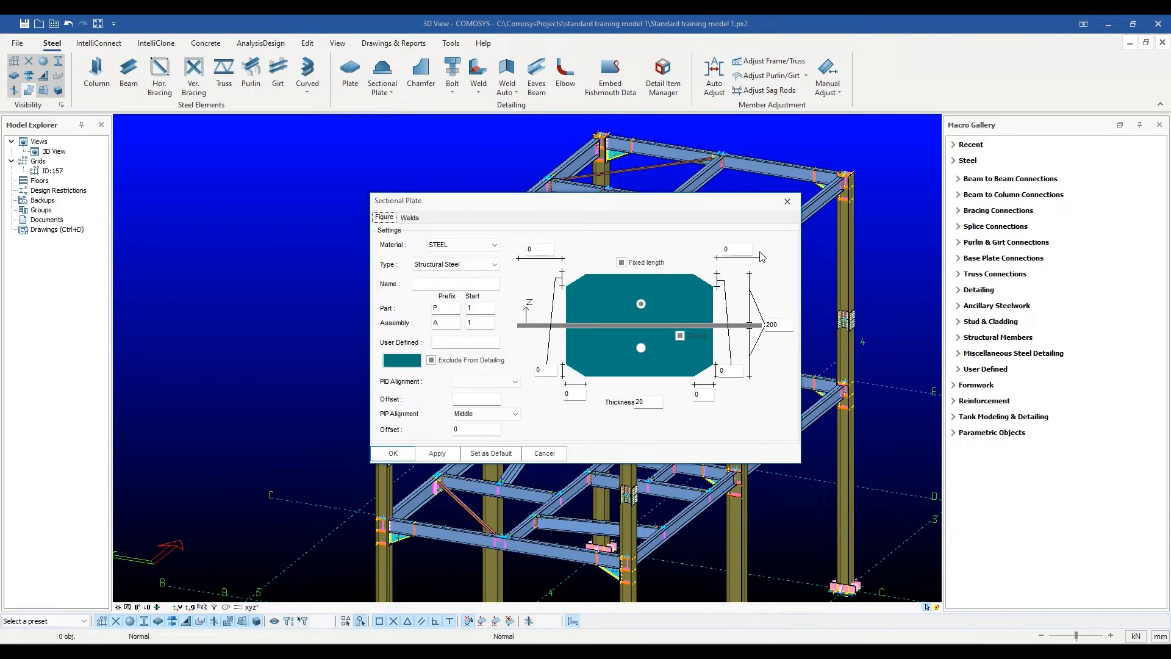
left_click(786, 202)
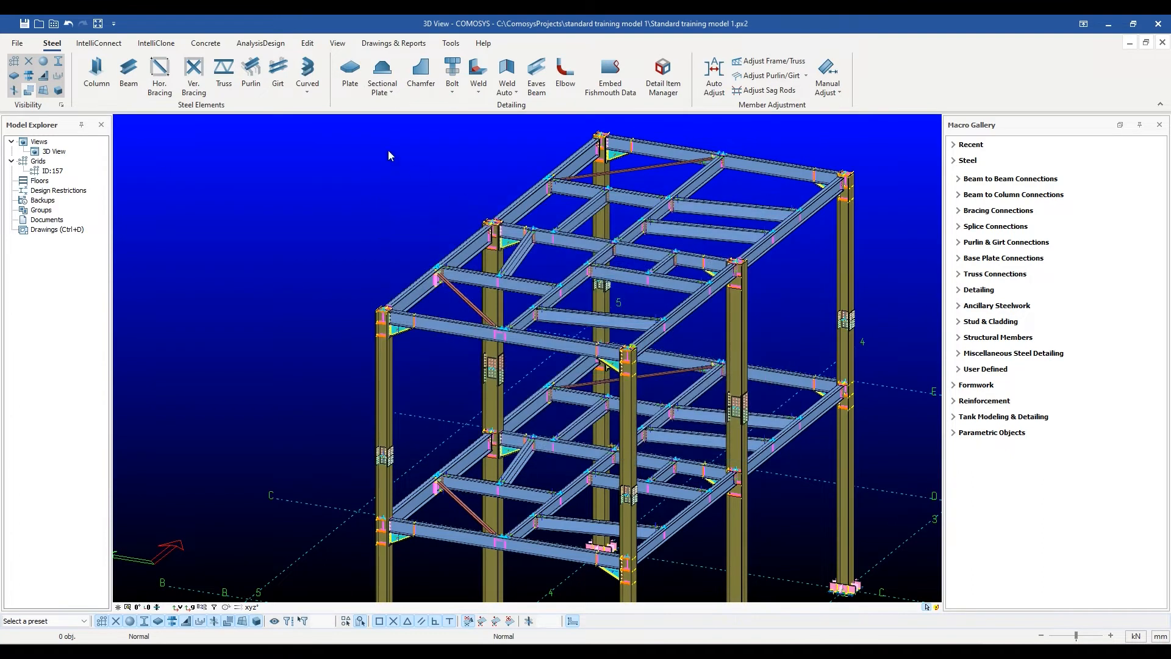
left_click(383, 94)
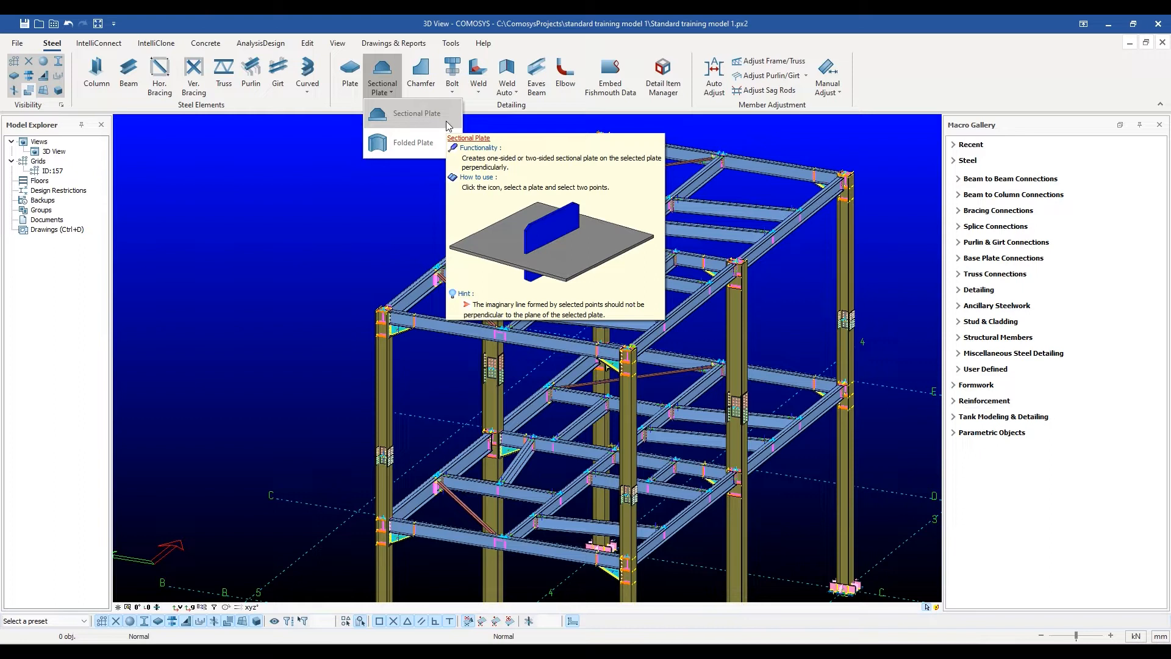
left_click(417, 203)
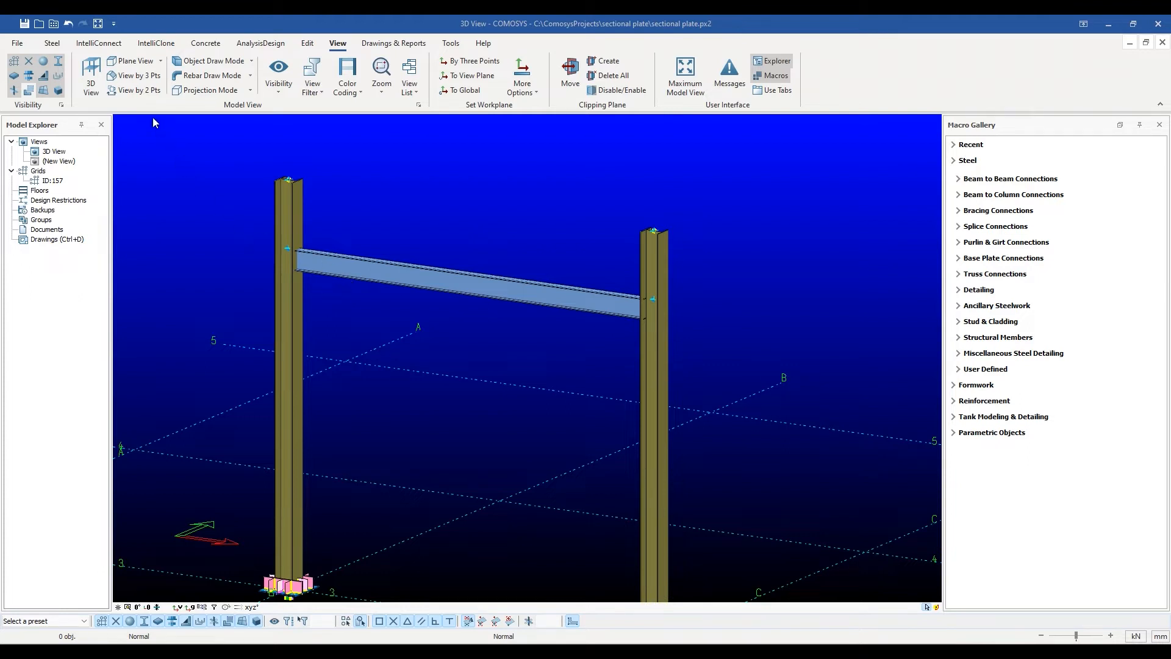
Step: Create a two-point elevation view through the base points of the two columns on grids B and C
left_click(142, 92)
scroll(246, 248, "down", 3)
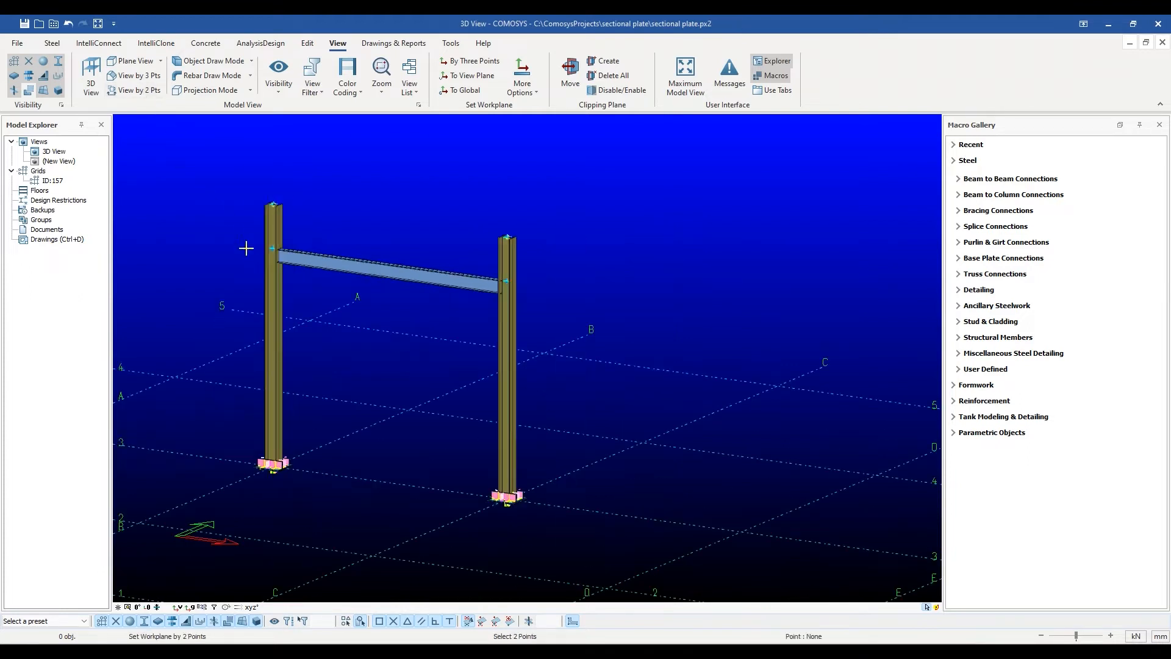
left_click(273, 465)
left_click(507, 495)
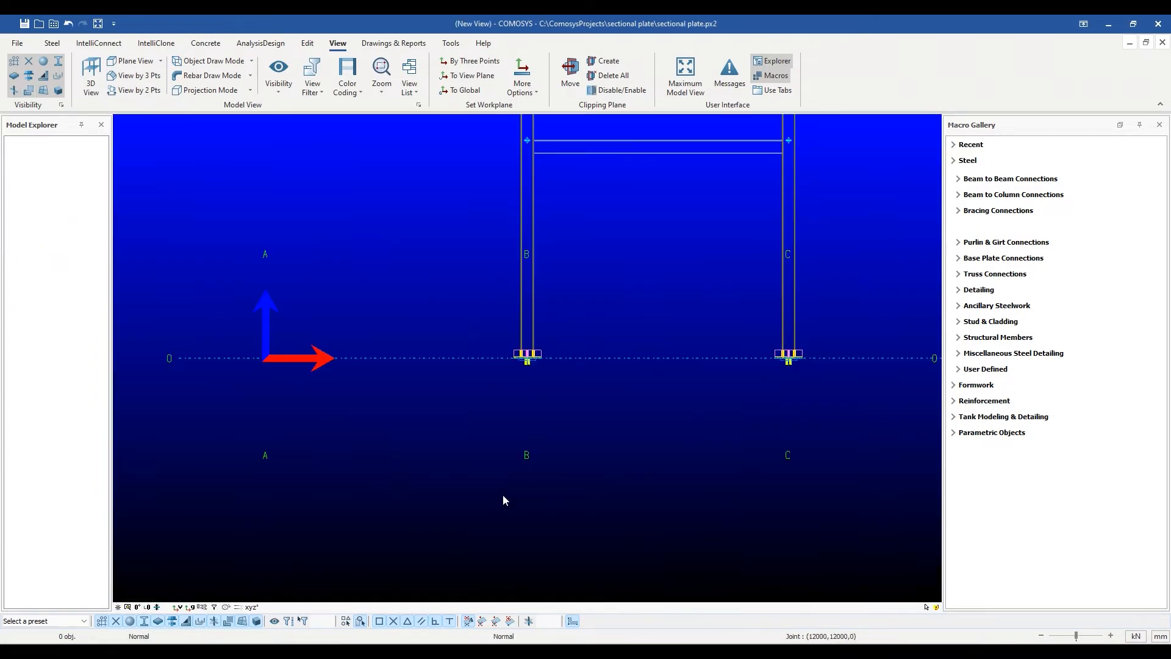
Step: Align the workplane with the plane of the new elevation view
middle_click_drag(536, 389, 406, 478)
scroll(482, 248, "up", 1)
middle_click_drag(482, 248, 447, 283)
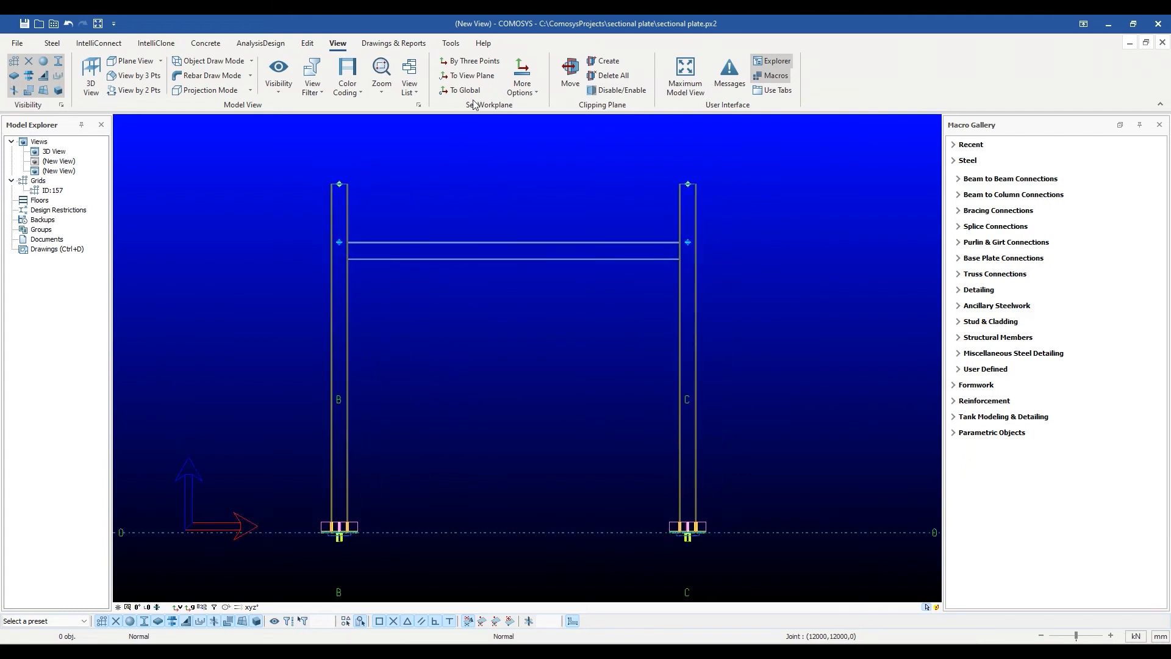
left_click(470, 75)
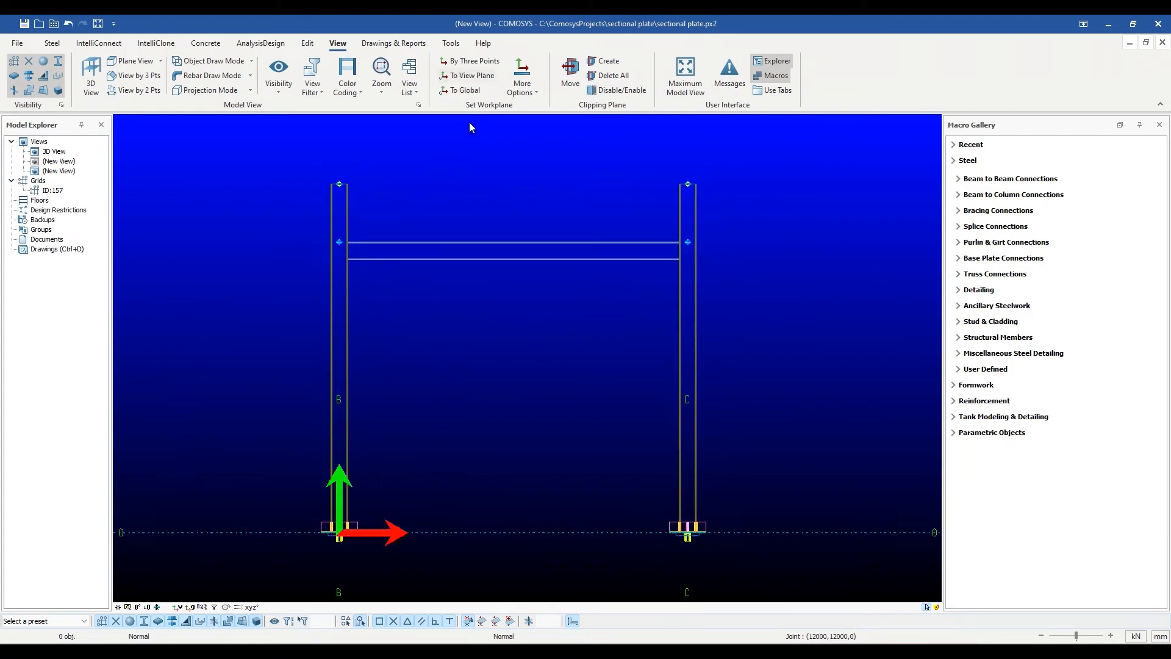
Step: Create a sectional plate at the beam's end on the grid B column, running from the beam's upper corner to its lower corner
scroll(352, 252, "up", 2)
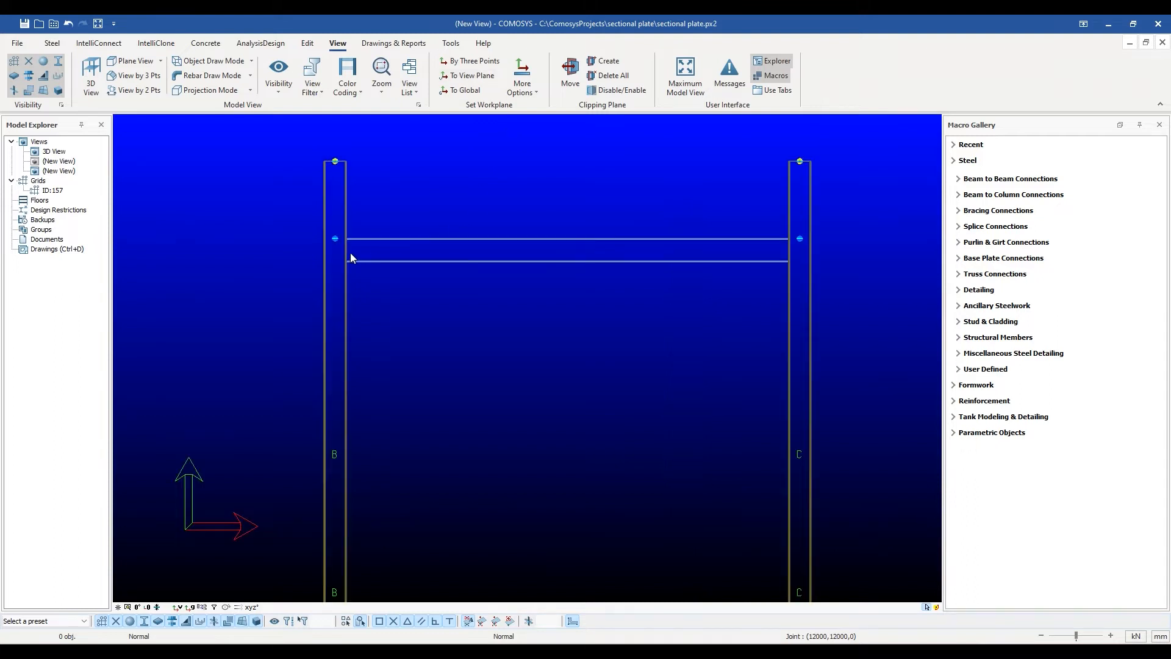
middle_click_drag(350, 234, 366, 279)
left_click(52, 42)
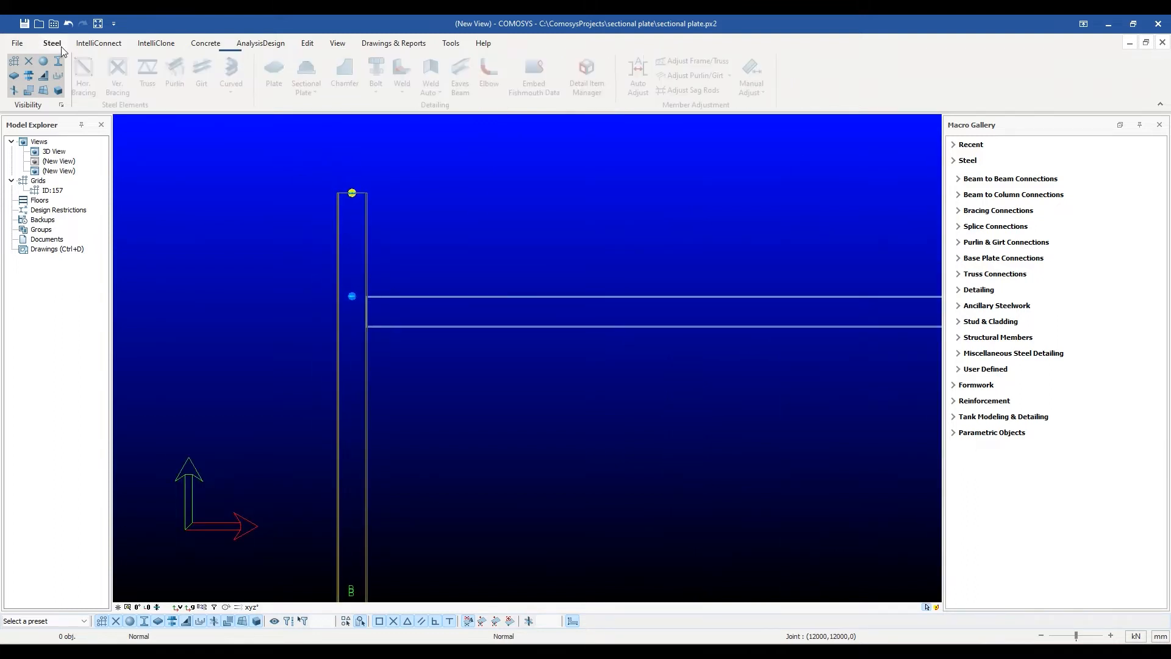
scroll(382, 251, "up", 1)
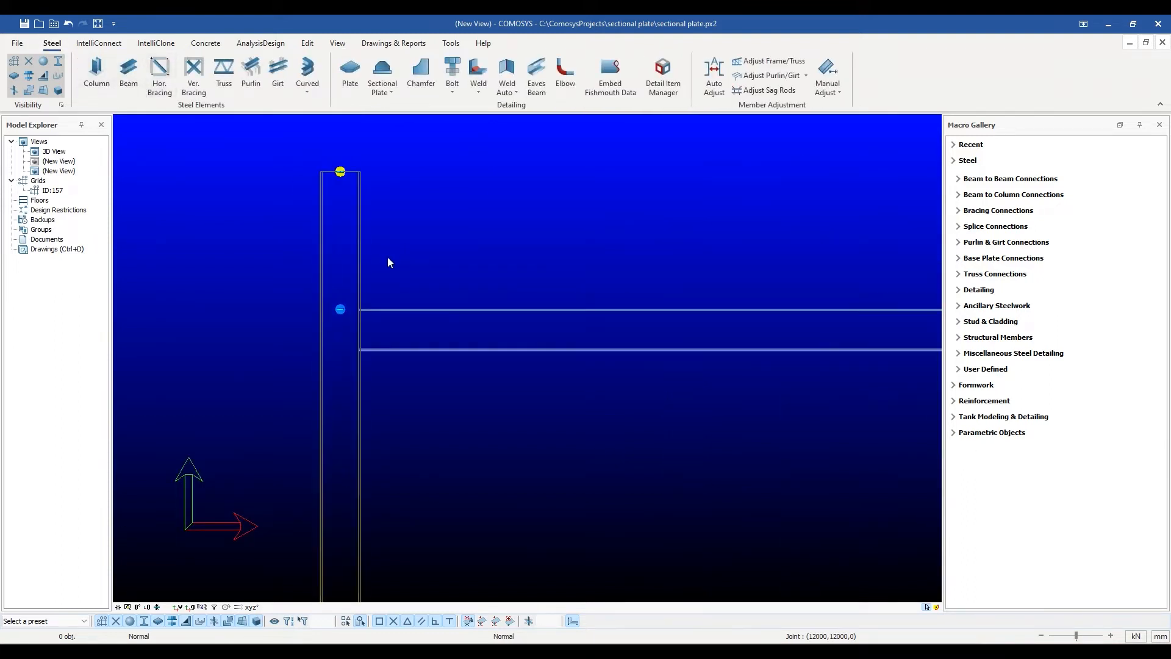
left_click(385, 93)
left_click(415, 115)
left_click(379, 332)
scroll(356, 350, "up", 5)
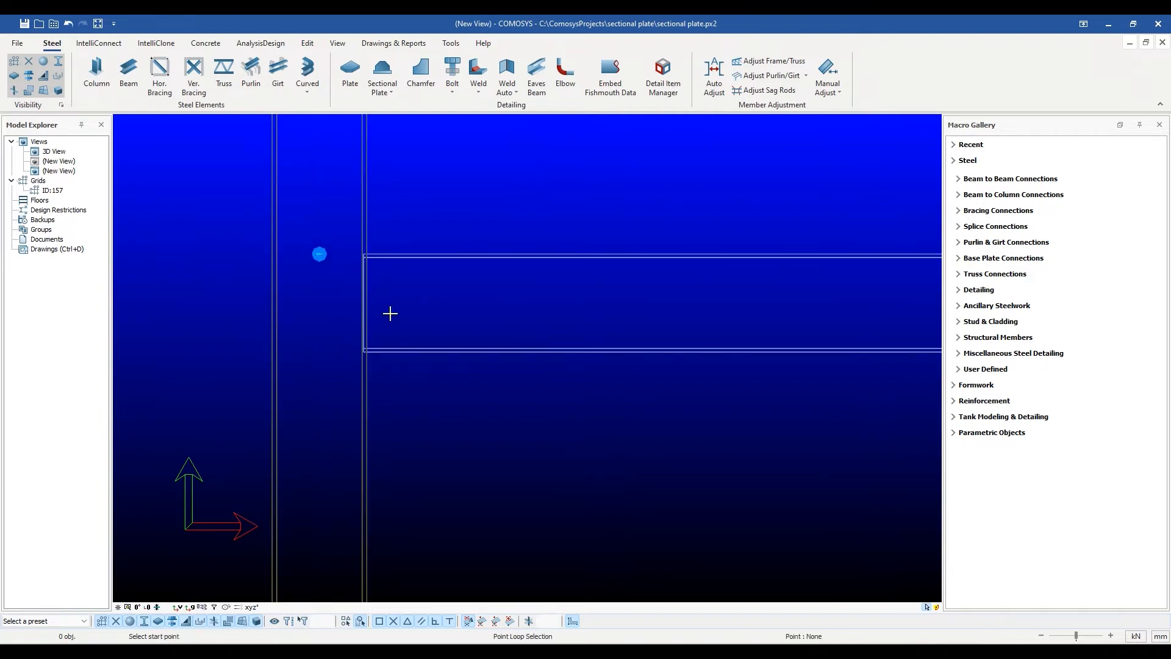
left_click(366, 254)
left_click(366, 352)
key("Escape")
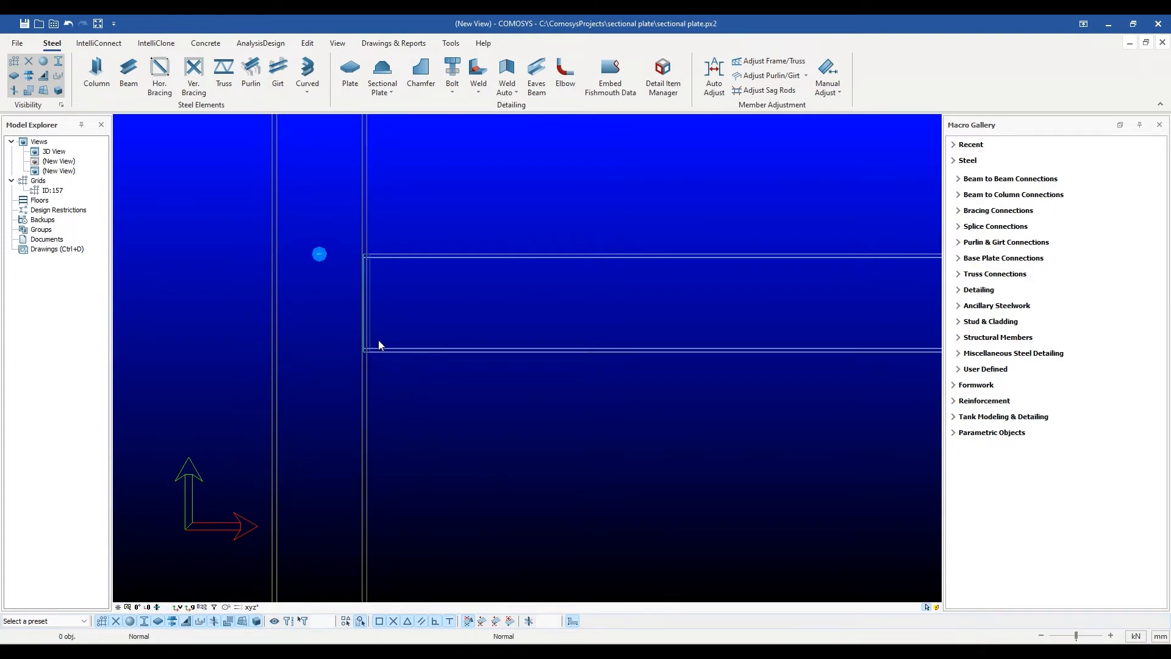
Step: Examine the new sectional plate between beam and column in a rotated 3D view
left_click(369, 332)
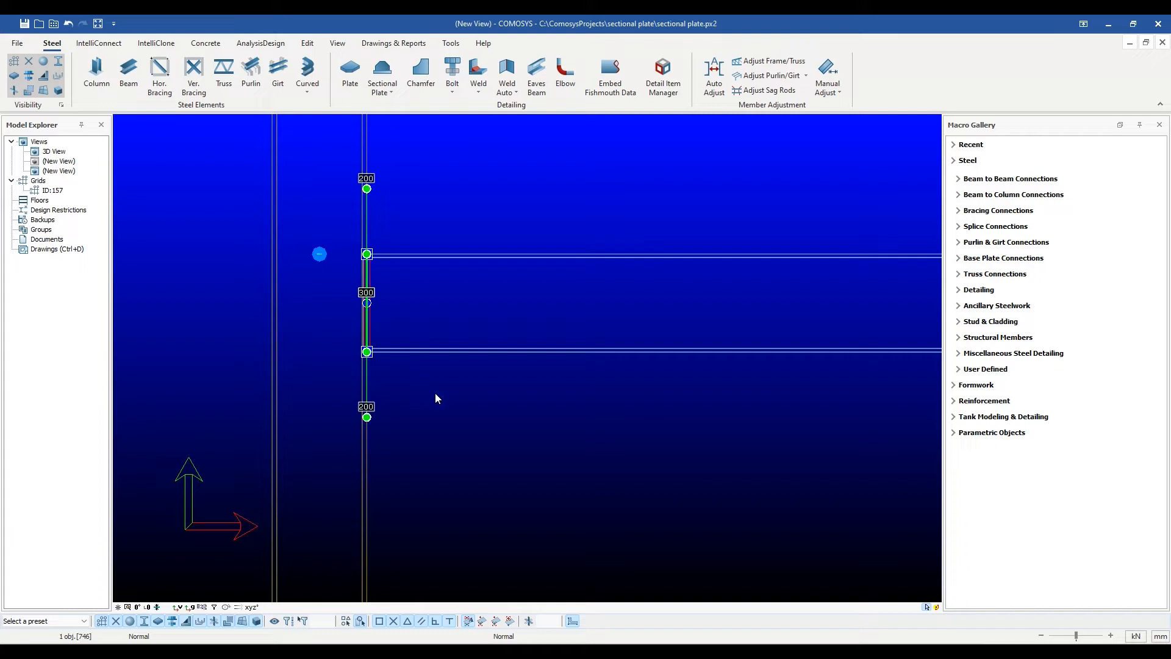
mouse_move(435, 394)
middle_mouse_down("ctrl")
mouse_move(372, 418)
mouse_move(420, 414)
mouse_move(417, 374)
middle_mouse_up("ctrl")
scroll(420, 412, "down", 1)
scroll(420, 412, "down", 1)
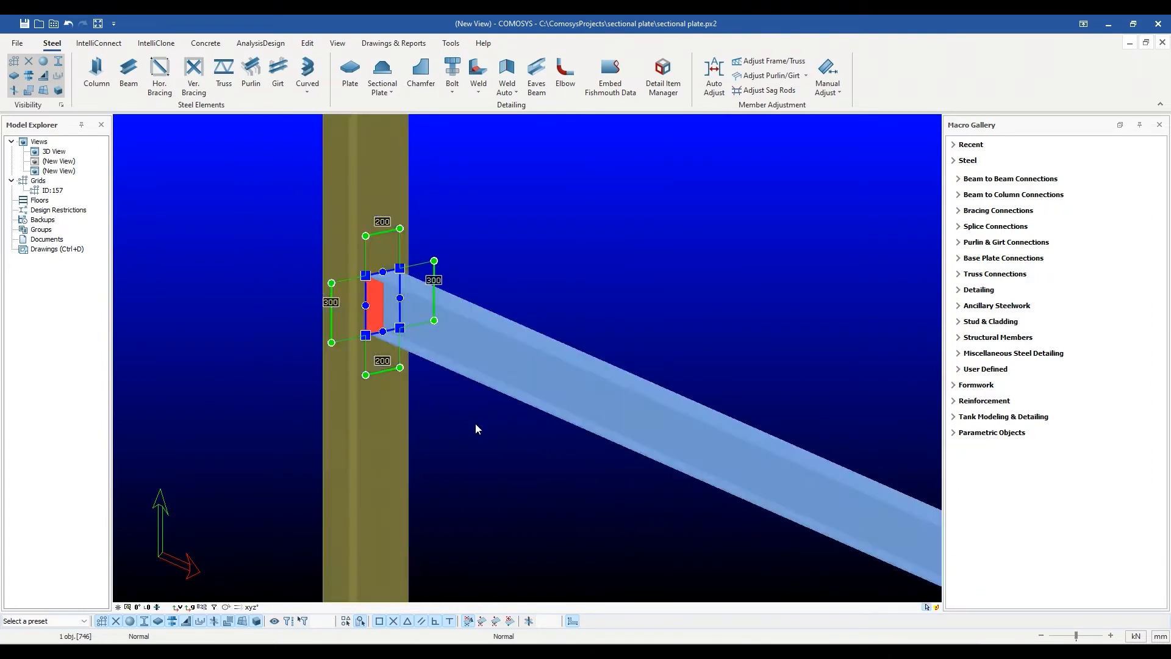
left_click(476, 424)
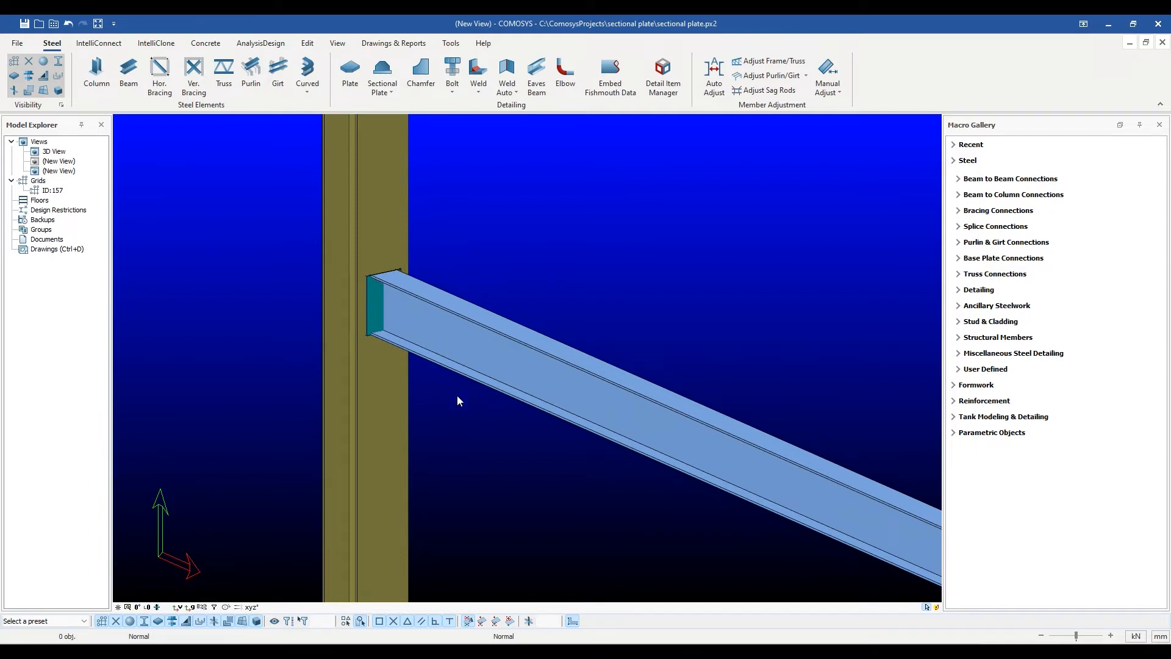
scroll(456, 395, "down", 2)
middle_click_drag(470, 411, 466, 393)
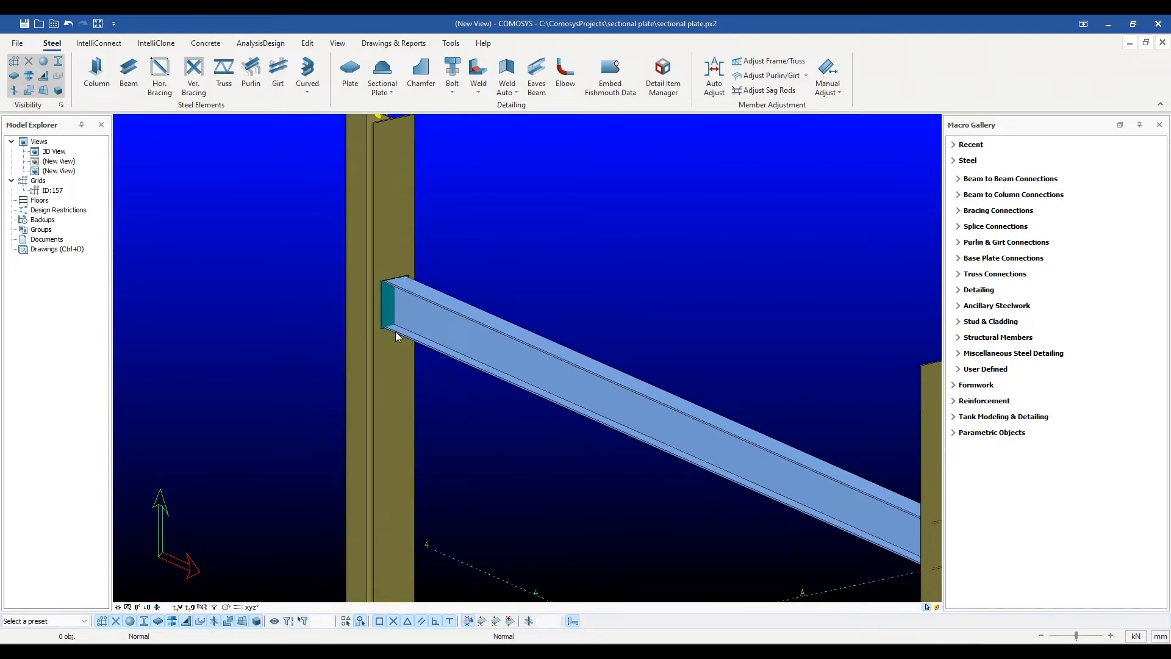
scroll(396, 333, "up", 1)
scroll(404, 339, "down", 2)
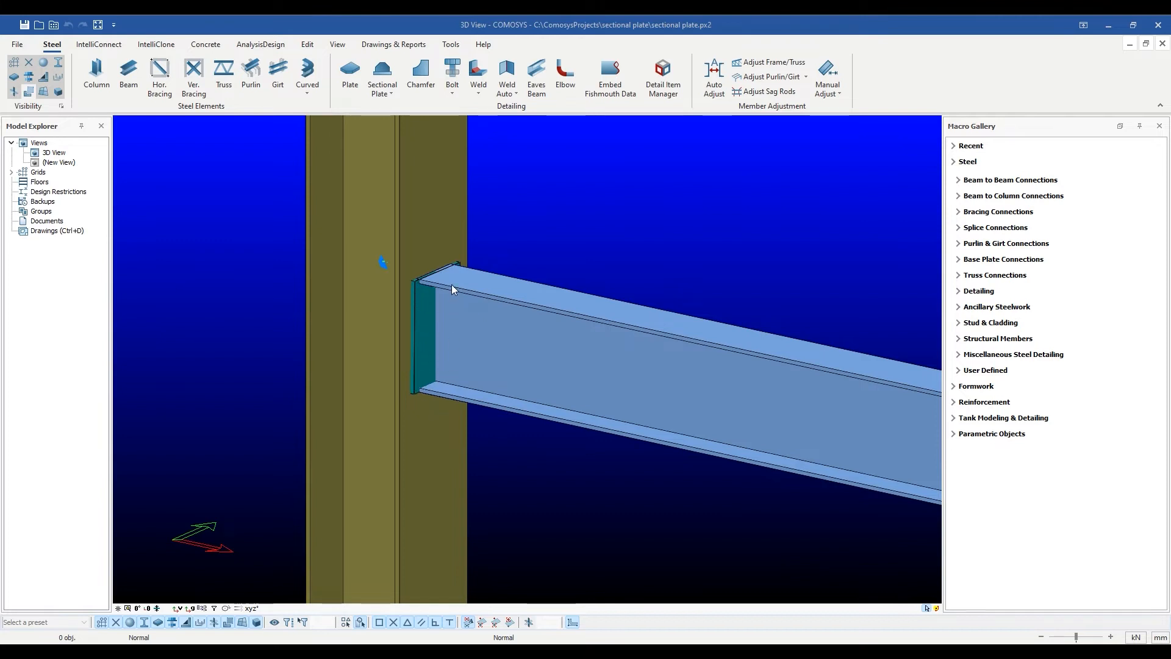
Step: Review the properties of the sectional plate at the beam's end and accept them unchanged
double_click(427, 313)
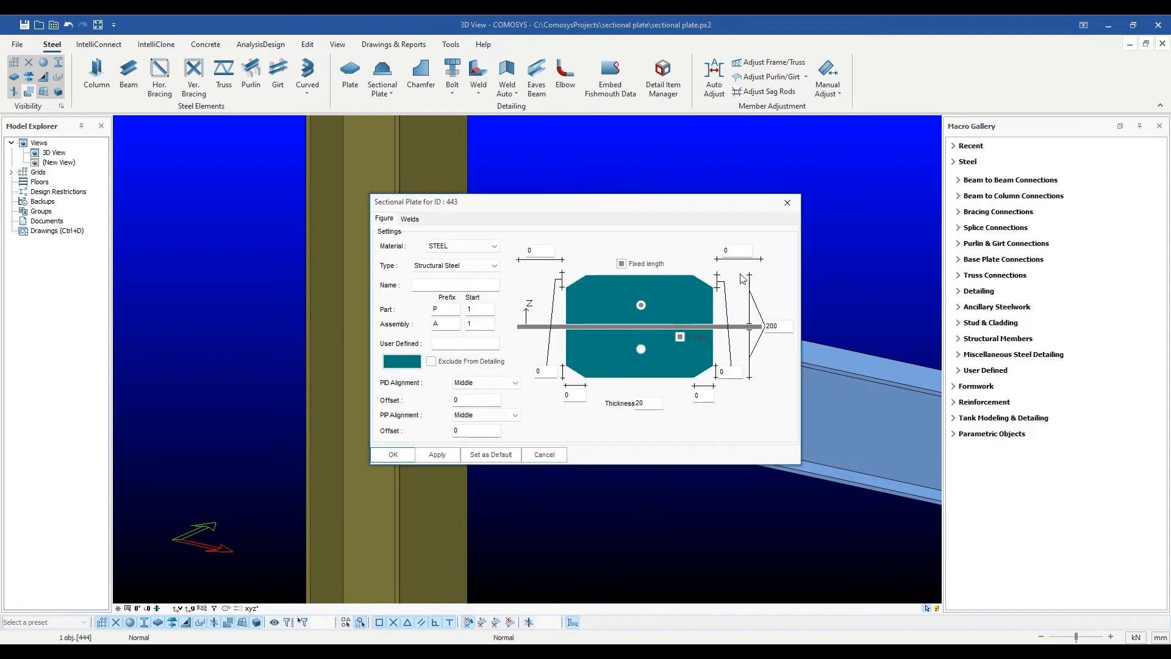
left_click_drag(732, 209, 838, 199)
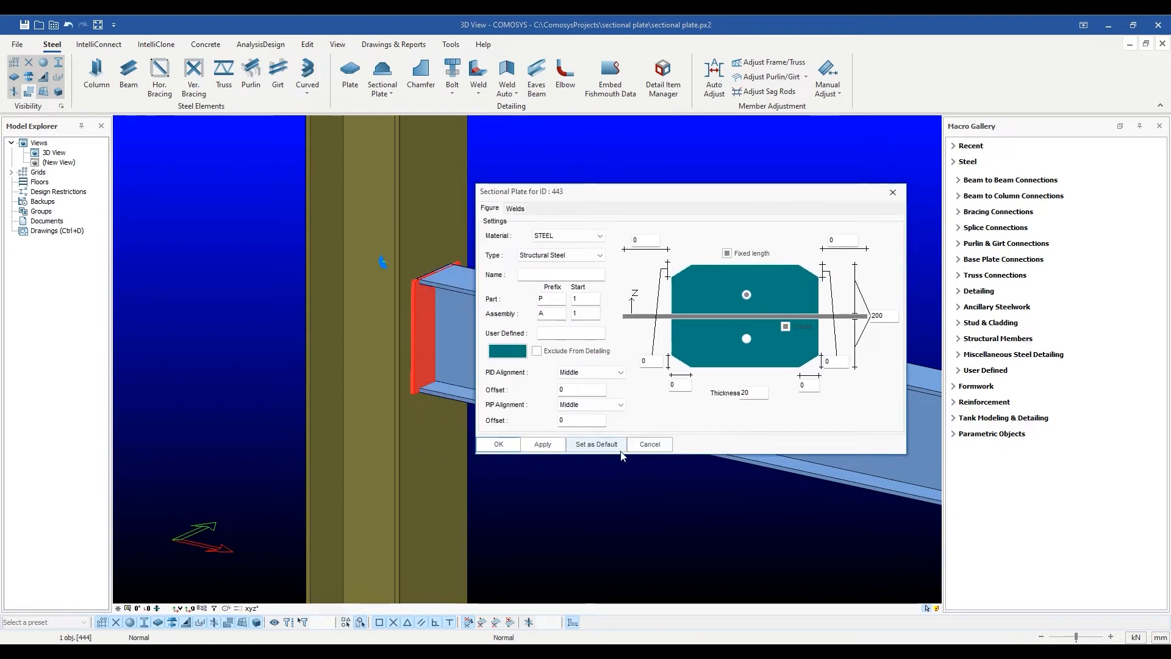
left_click(499, 444)
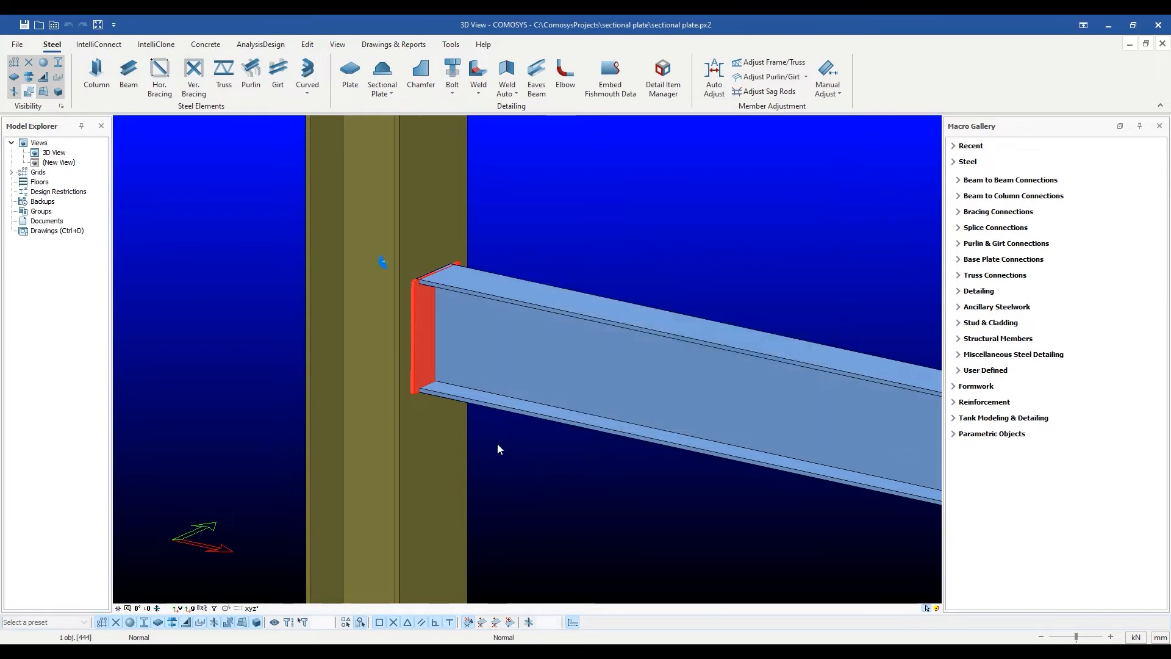
Step: Reopen the beam-end sectional plate's properties, keeping the plate in sight beside the dialog
scroll(496, 444, "down", 3)
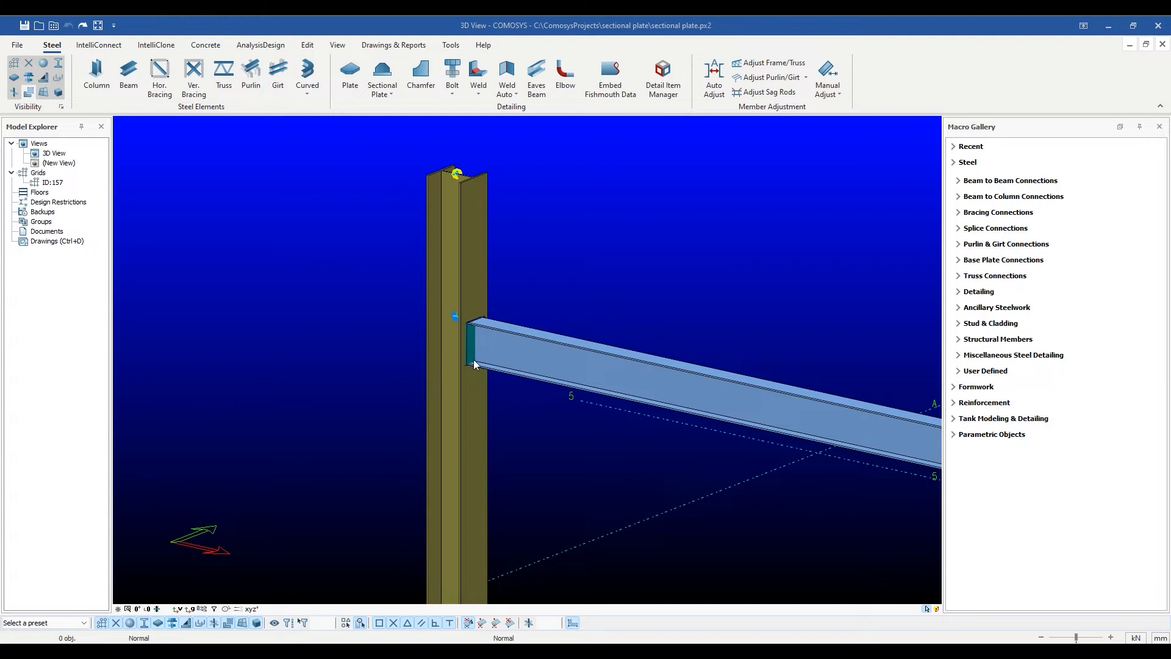
scroll(474, 361, "up", 2)
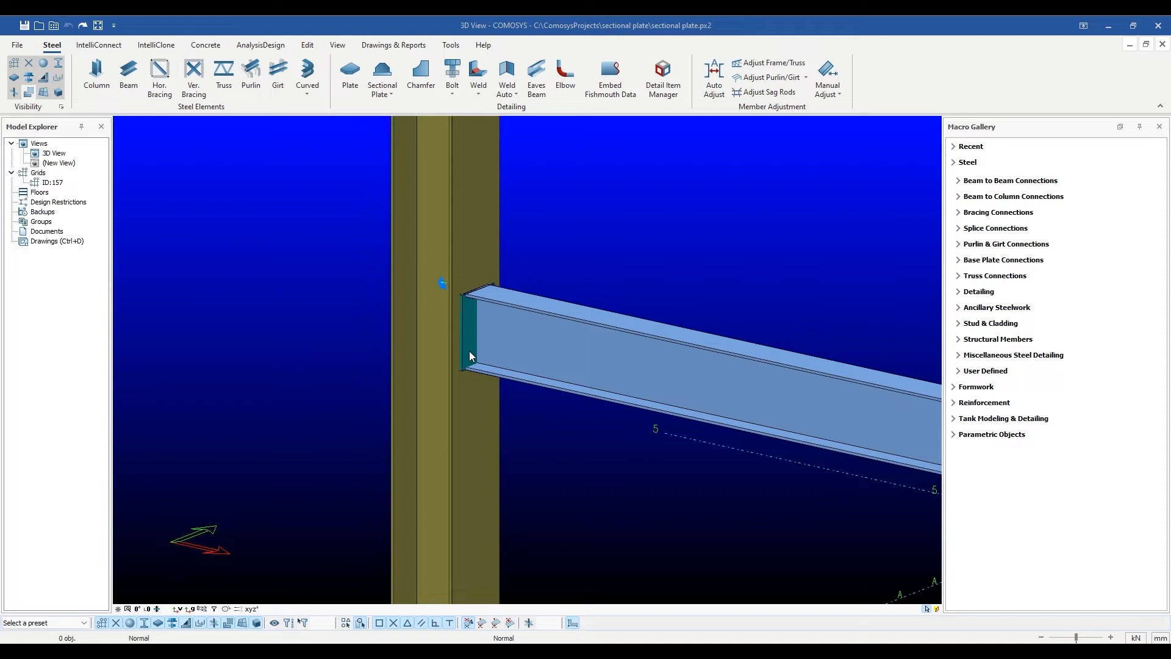
scroll(470, 351, "down", 1)
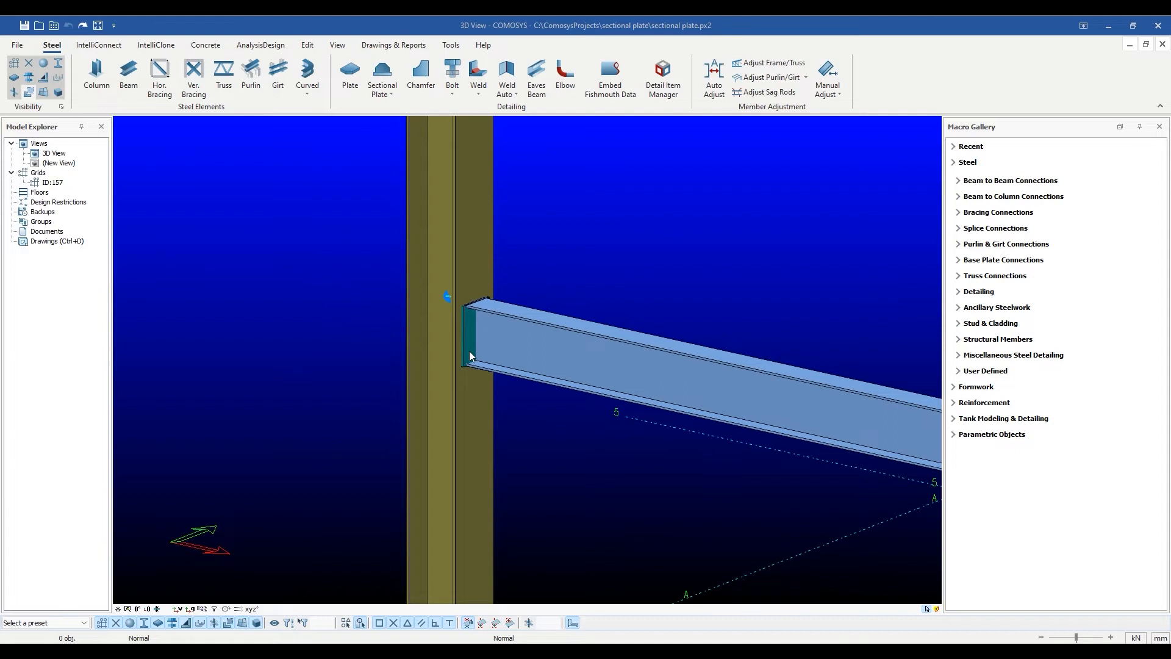
middle_click_drag(470, 350, 364, 372)
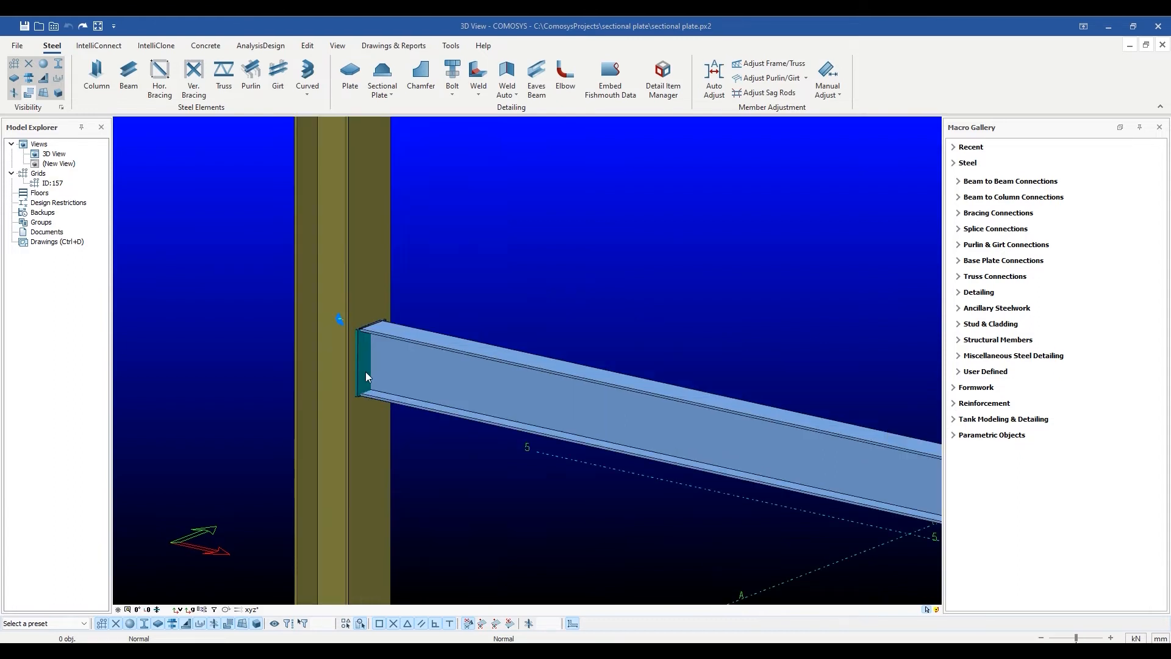
double_click(365, 371)
left_click_drag(562, 207, 678, 186)
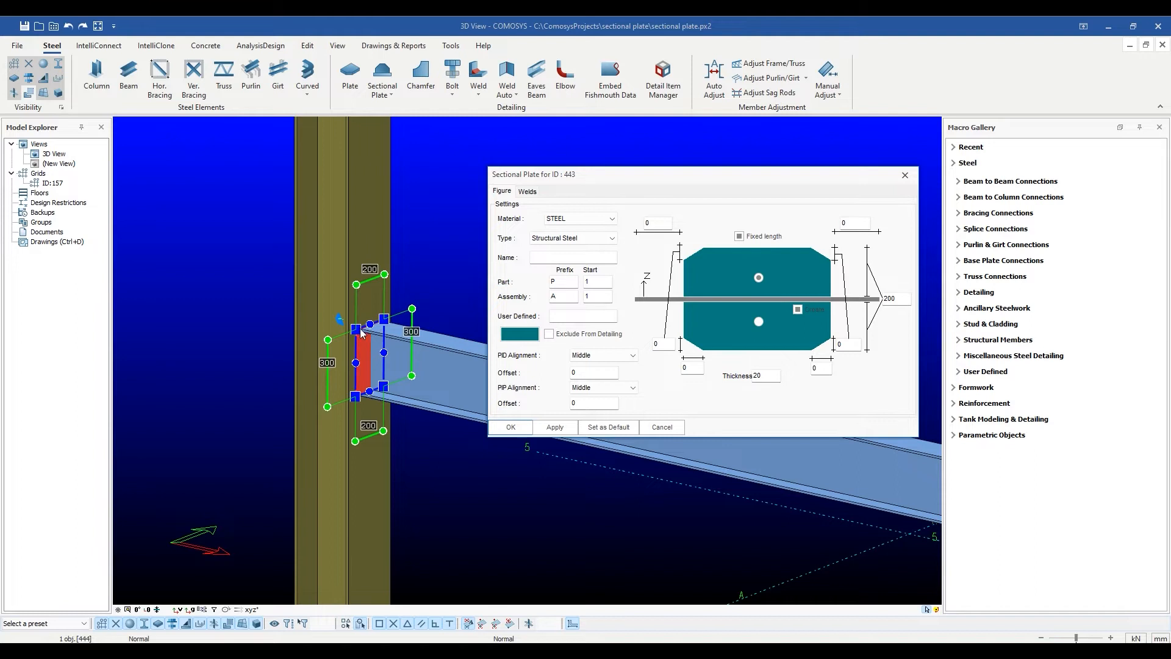
Step: Try end offsets of 100 at both ends of the sectional plate and apply them to the model
left_click(650, 224)
left_click_drag(646, 223, 641, 223)
type("100")
left_click_drag(844, 220, 830, 224)
type("100")
left_click(566, 428)
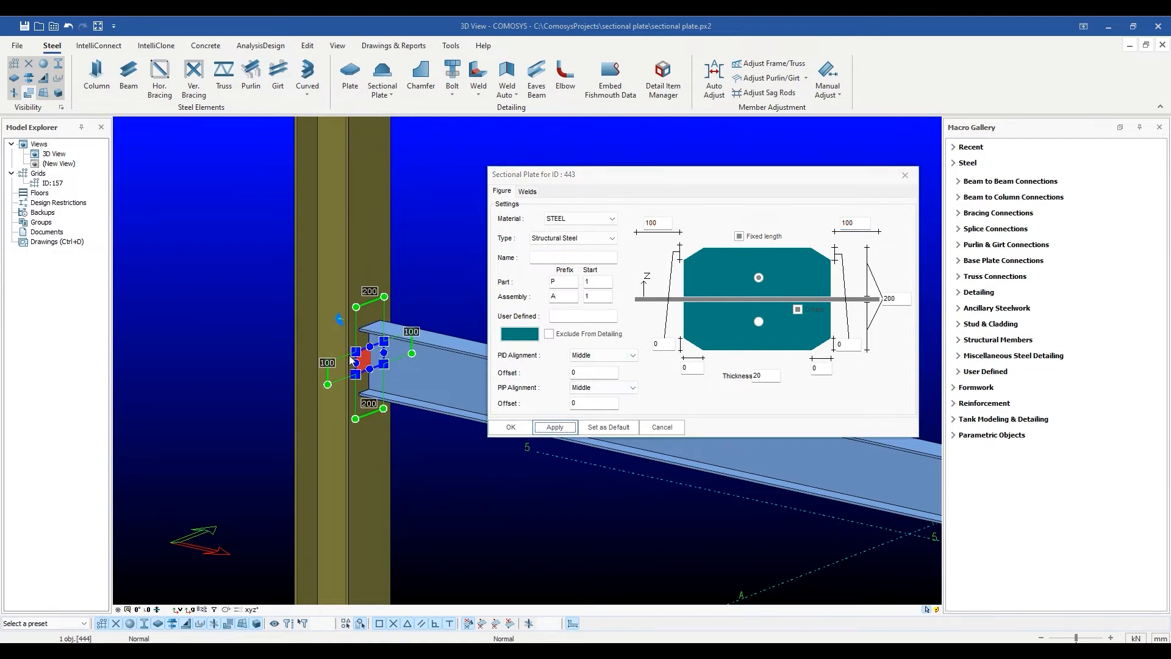
Step: Extend the sectional plate beyond the beam by setting its start offset to -100 and its end offset to -350
double_click(663, 223)
type("-100")
double_click(857, 224)
type("-350")
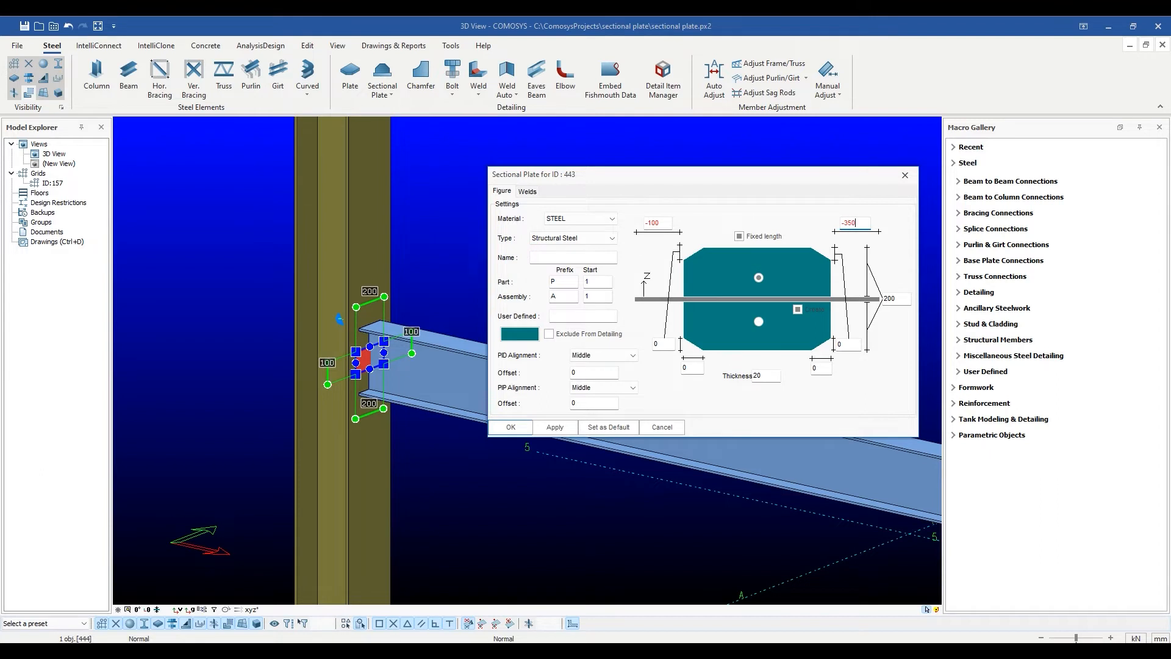
left_click(573, 430)
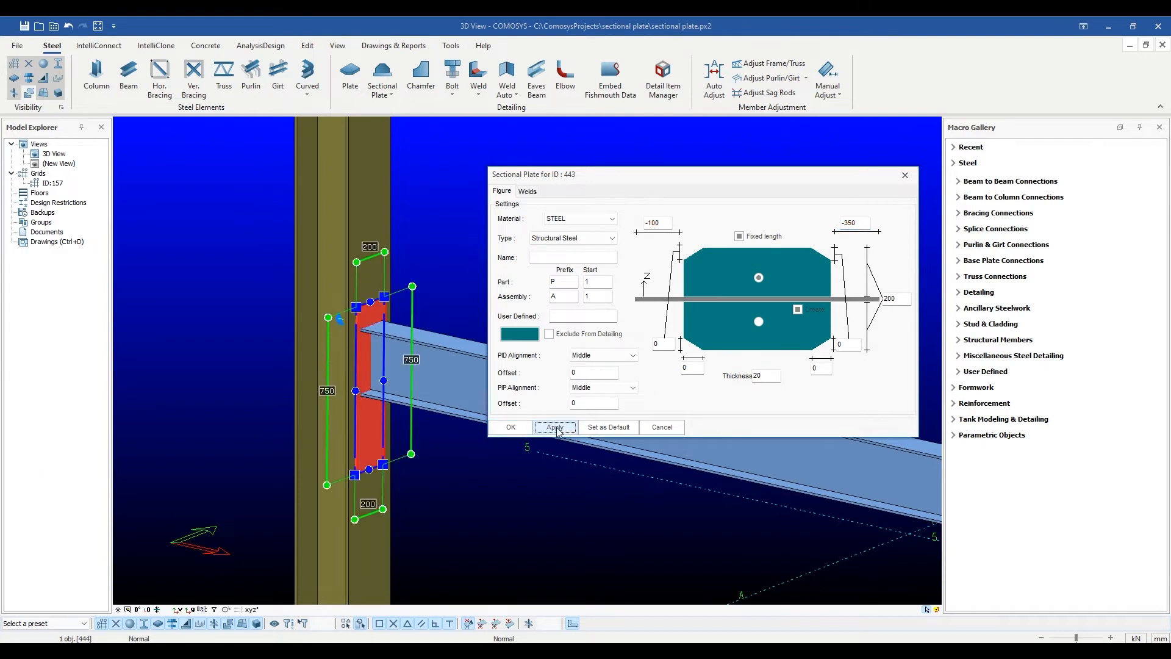
left_click(511, 427)
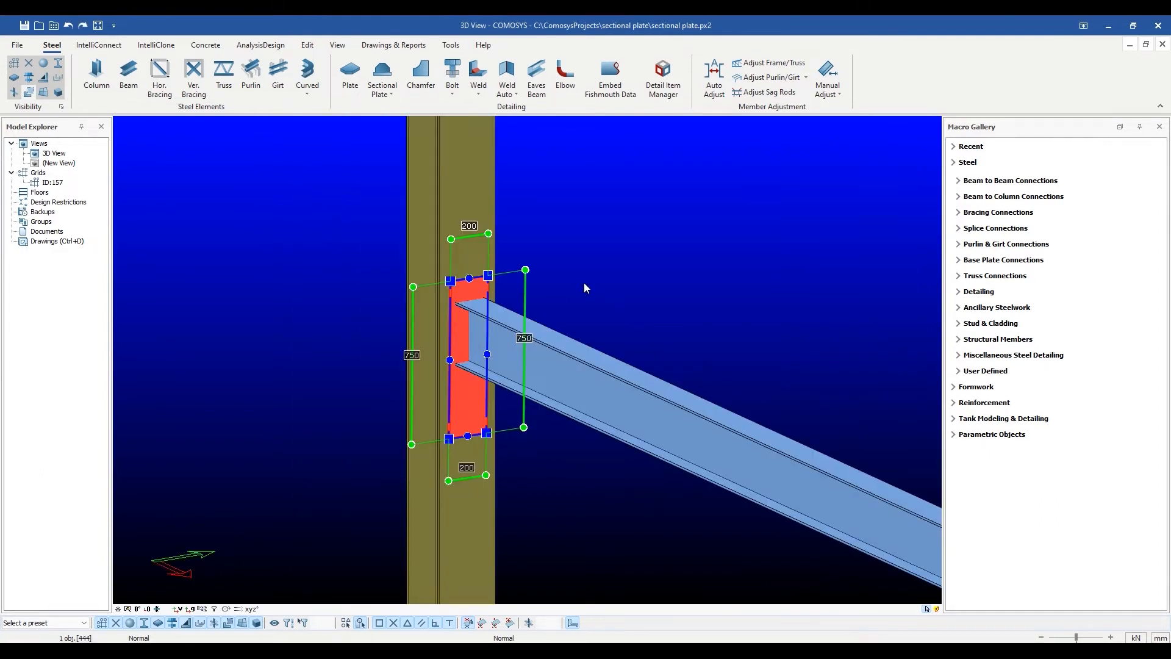
middle_click_drag(589, 278, 589, 278)
middle_click_drag(583, 269, 560, 283)
middle_click_drag(497, 353, 470, 360)
middle_click_drag(558, 367, 576, 368)
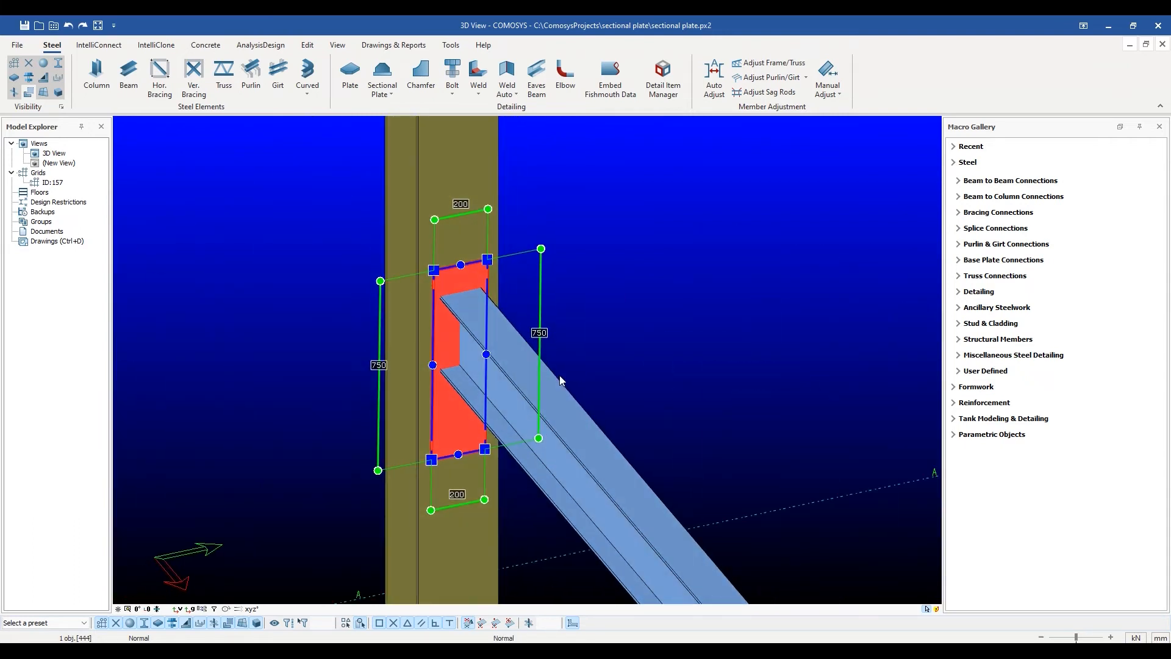
Step: Examine the extended sectional plate's offset settings beside the model and close its properties without changes
scroll(496, 379, "up", 1)
scroll(496, 379, "down", 1)
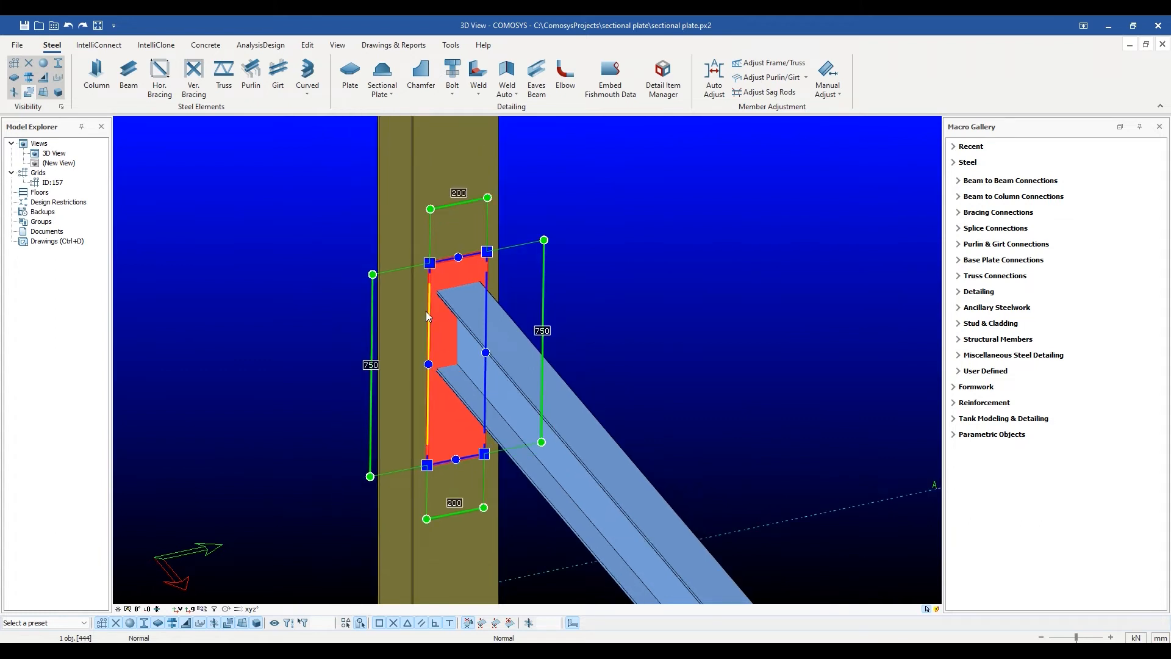
double_click(450, 282)
left_click_drag(564, 209, 698, 200)
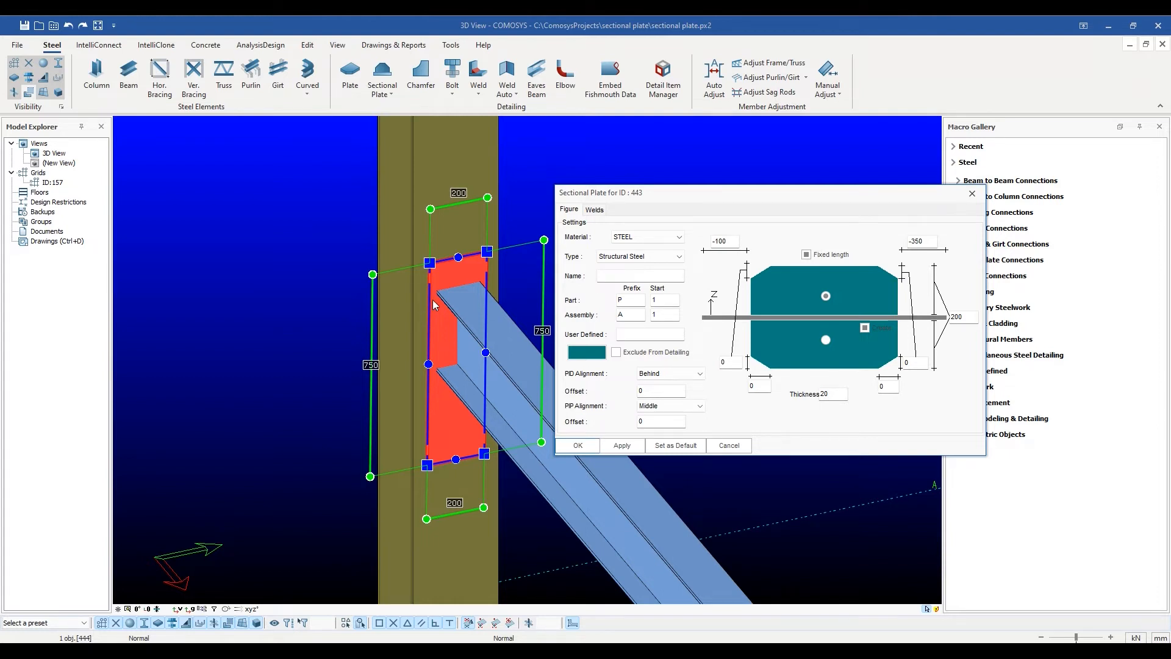
left_click(972, 194)
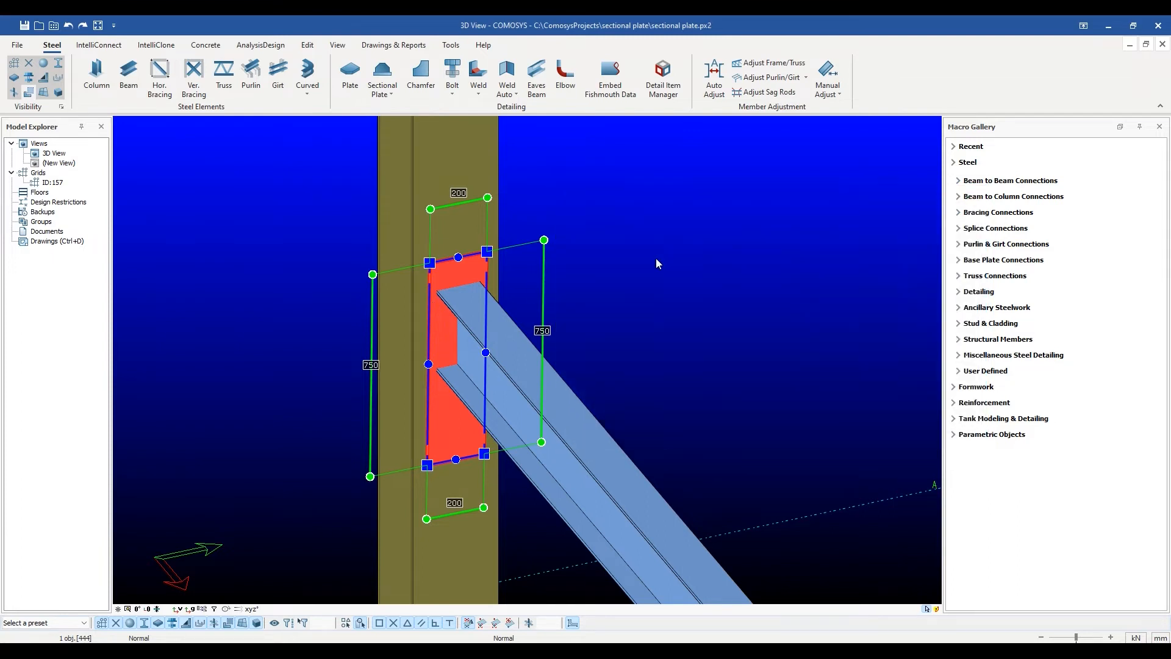
Step: Try the Middle PID alignment for the sectional plate and apply it to the model
scroll(469, 291, "up", 3)
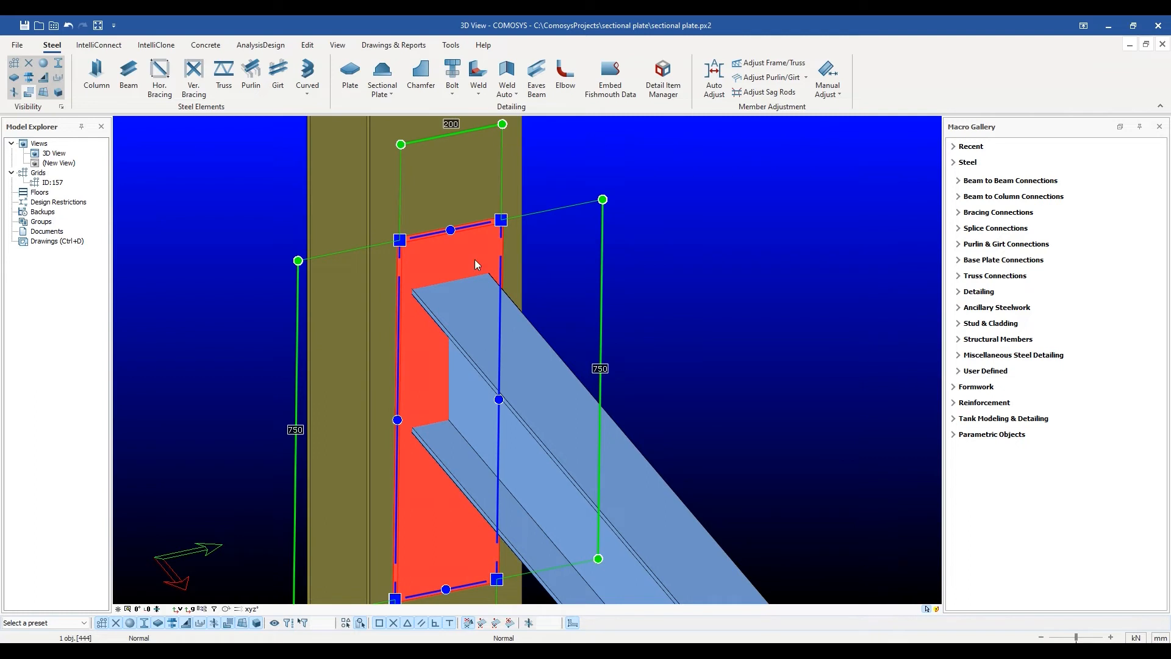
double_click(474, 259)
left_click_drag(583, 203, 758, 192)
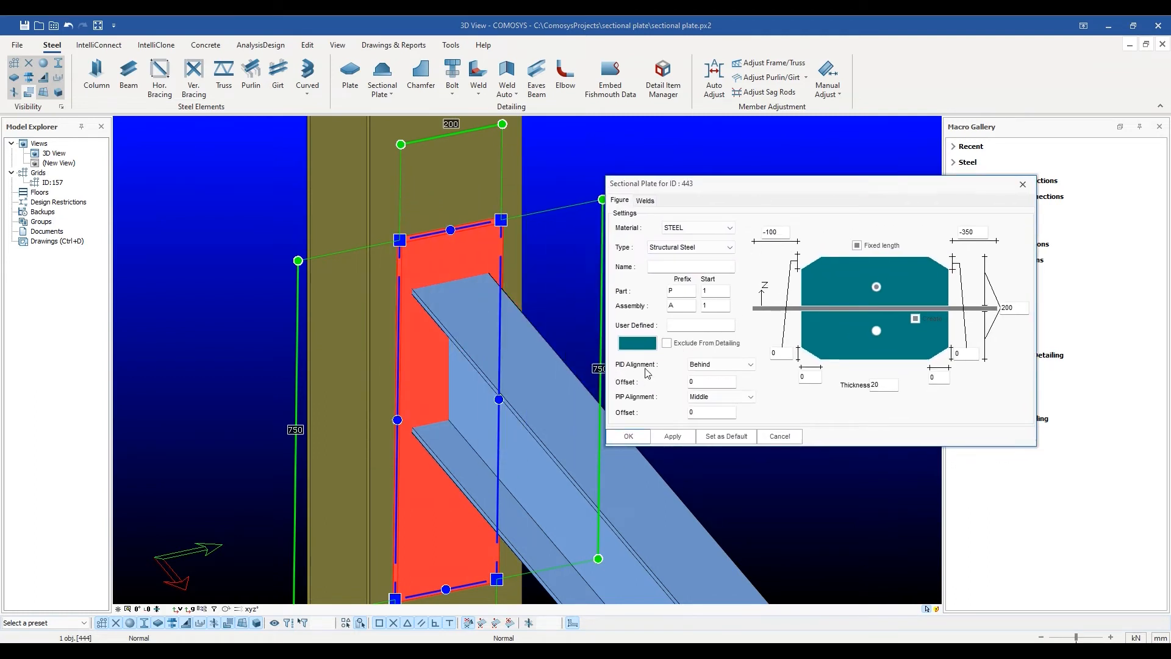
left_click(753, 365)
left_click(722, 381)
left_click(674, 437)
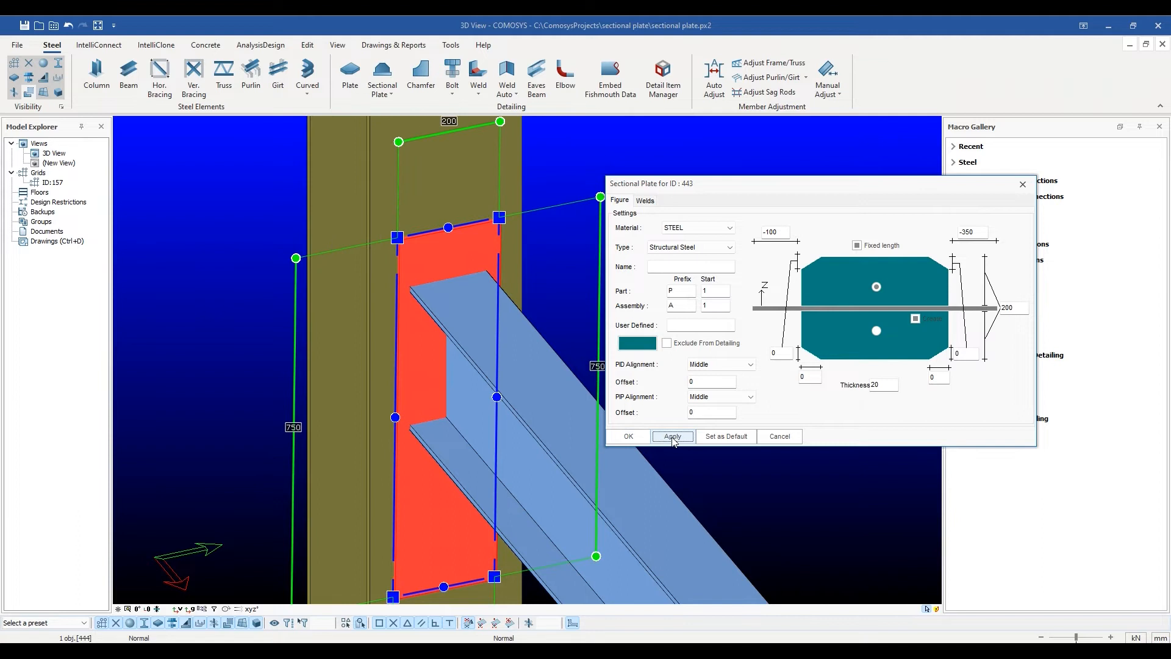
Step: Try the Front PID alignment for the sectional plate and apply it to the model
left_click(740, 365)
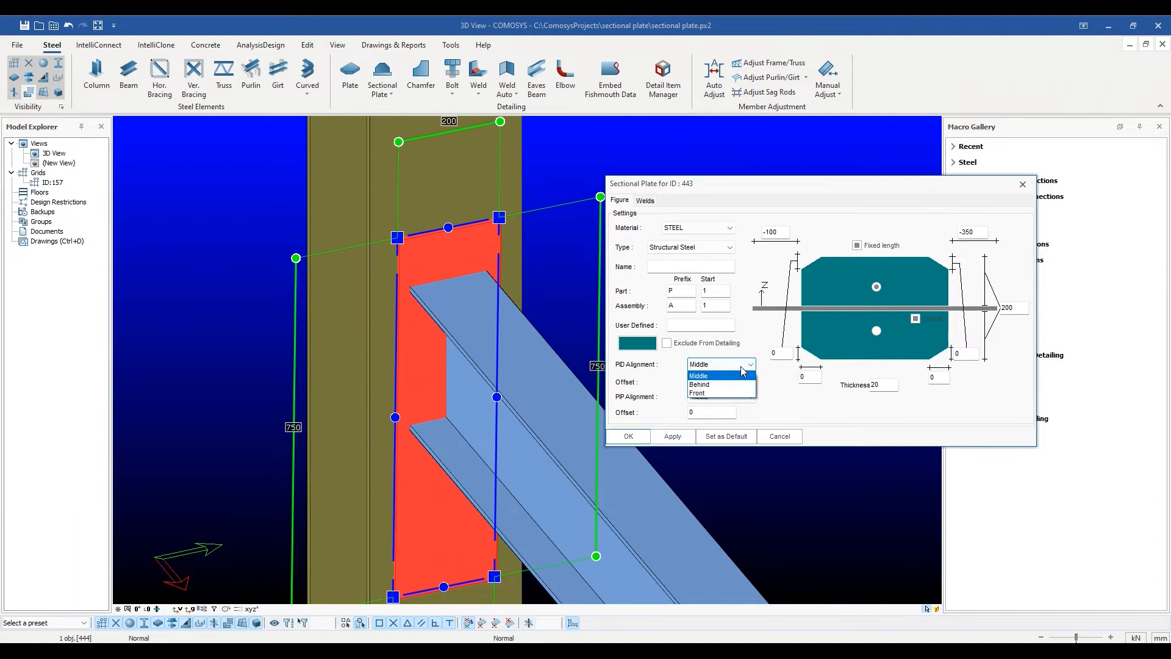
left_click(714, 393)
left_click(674, 436)
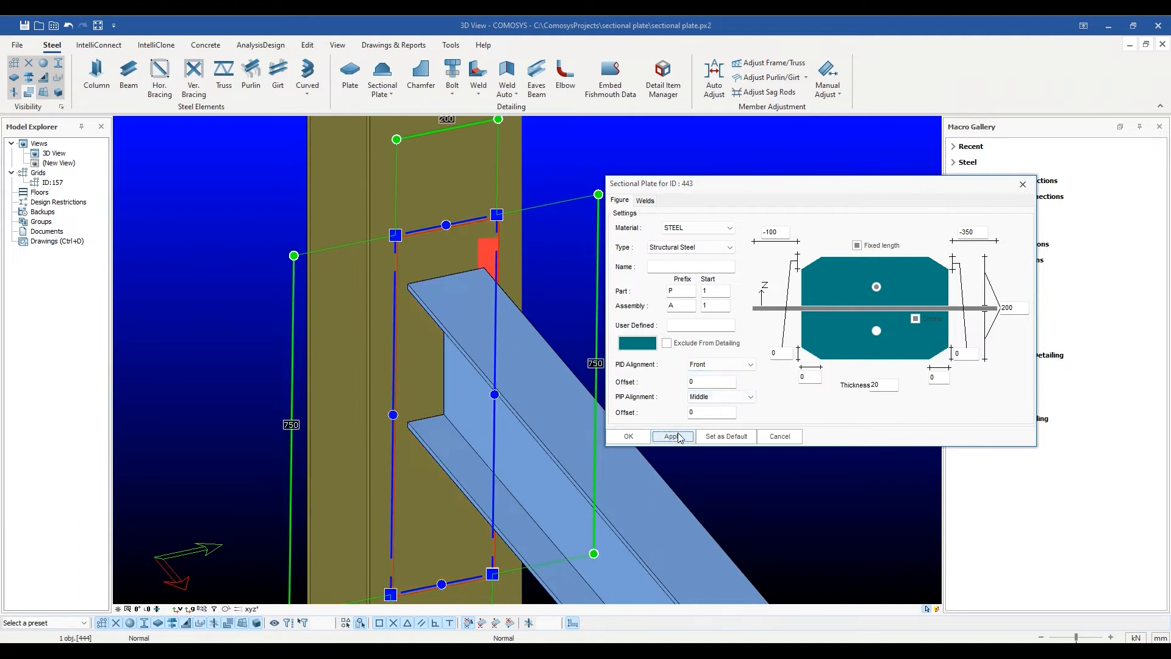
Step: Return the sectional plate's PID alignment to Behind and apply it
left_click(735, 366)
left_click(710, 384)
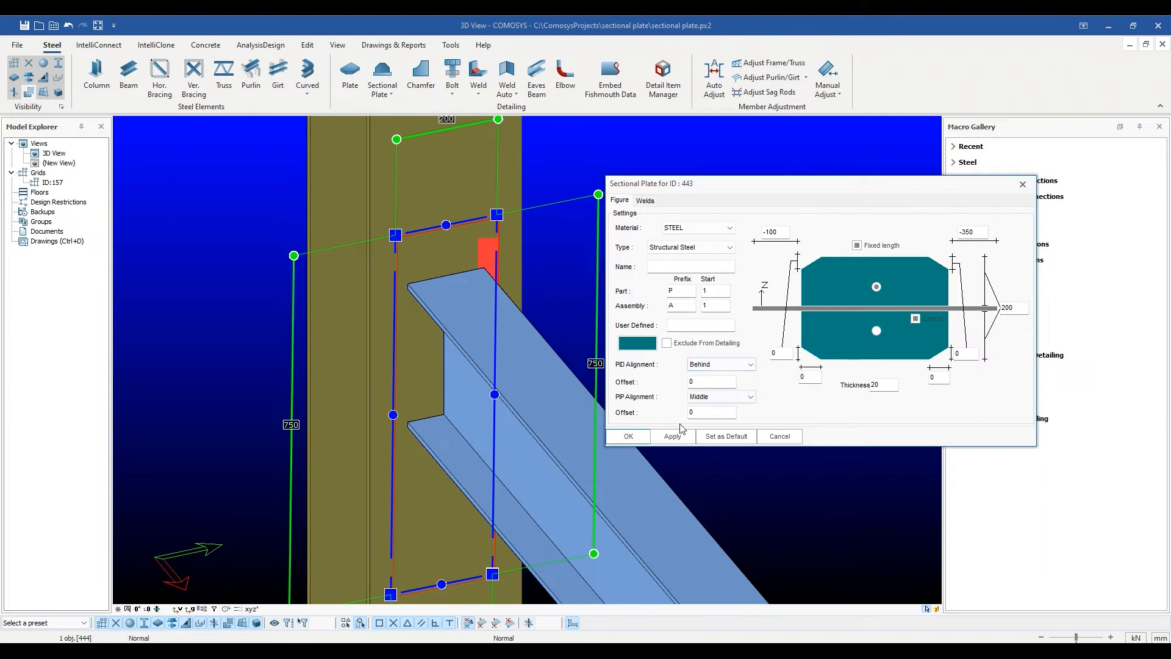
left_click(673, 436)
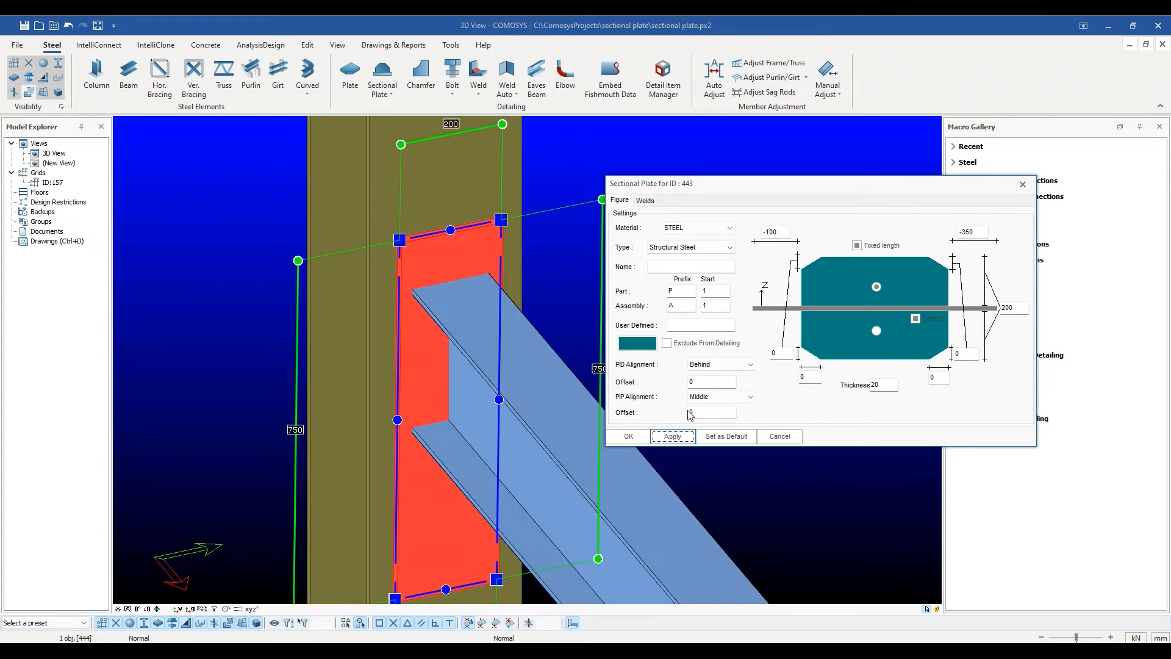
left_click(655, 429)
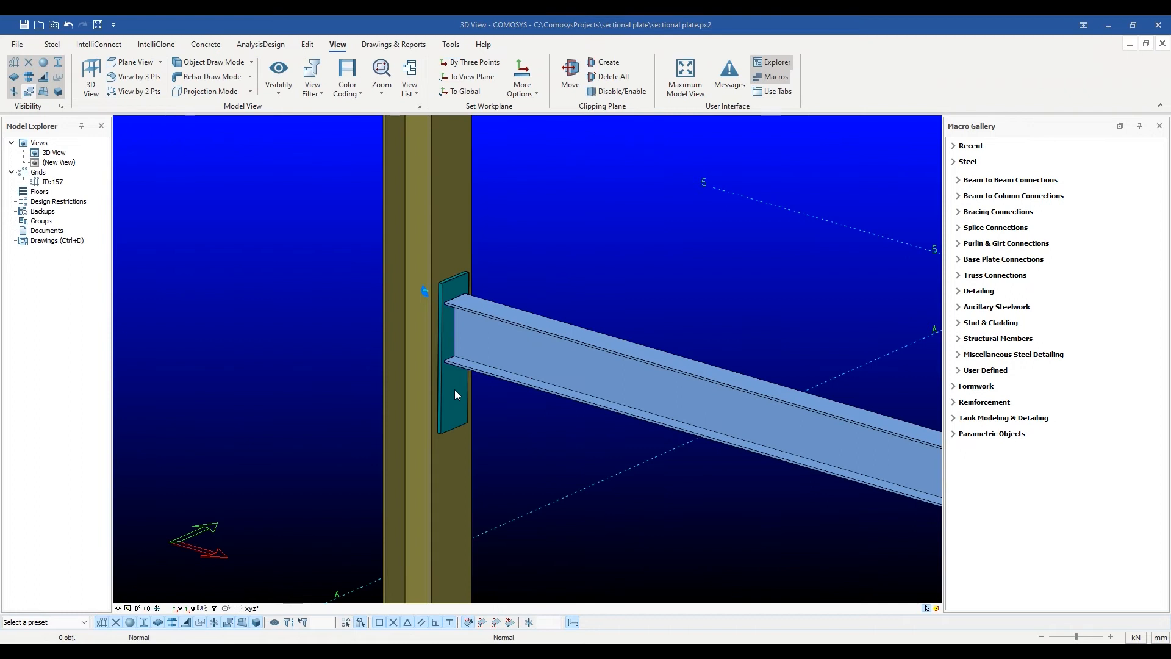
Step: Examine the sectional plate's fit between beam and column from the side, at an angle and within the whole frame
middle_click_drag(455, 390, 515, 421)
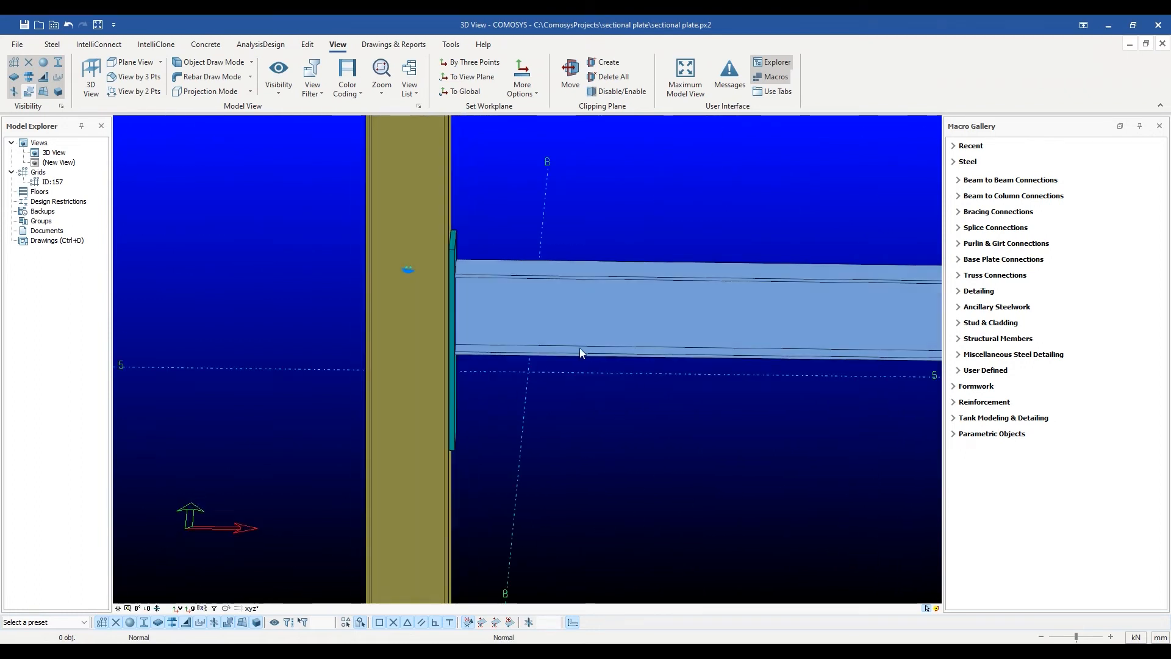
middle_click_drag(554, 419, 554, 411)
scroll(547, 407, "up", 2)
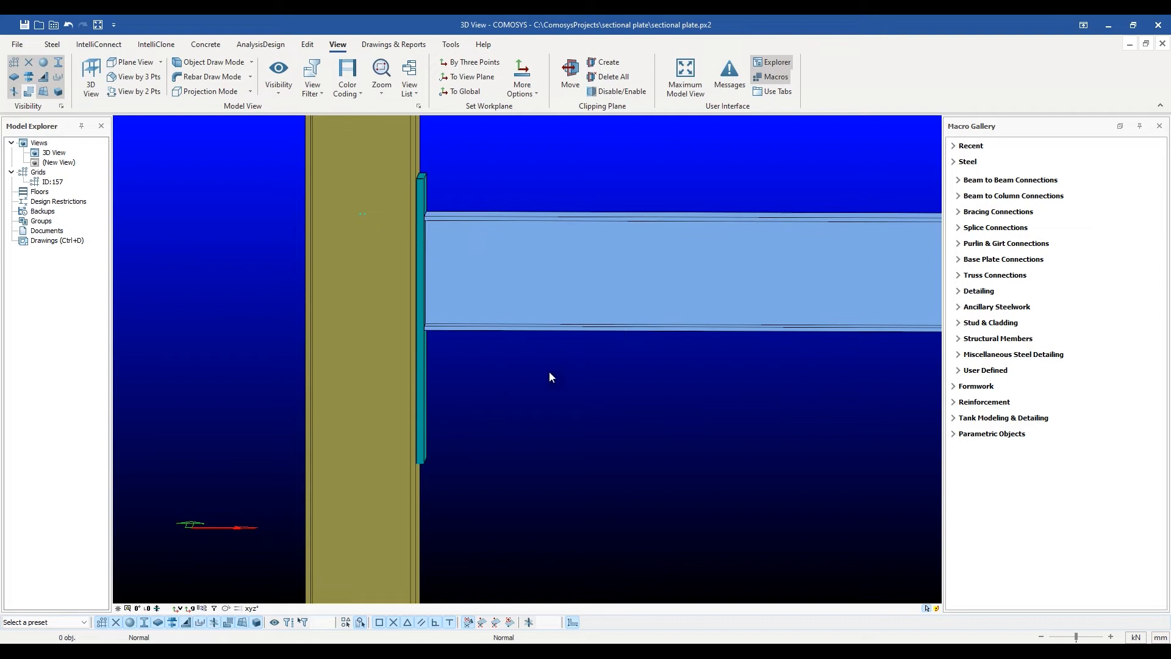
scroll(595, 431, "down", 8)
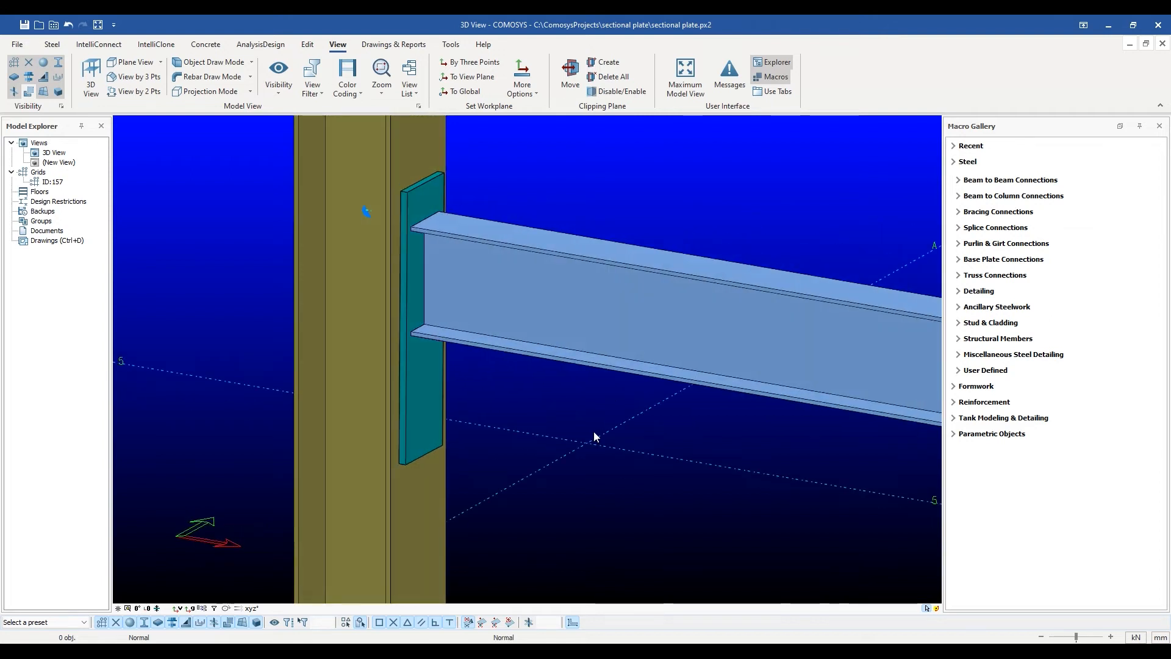
scroll(591, 429, "down", 2)
middle_click_drag(591, 430, 488, 324)
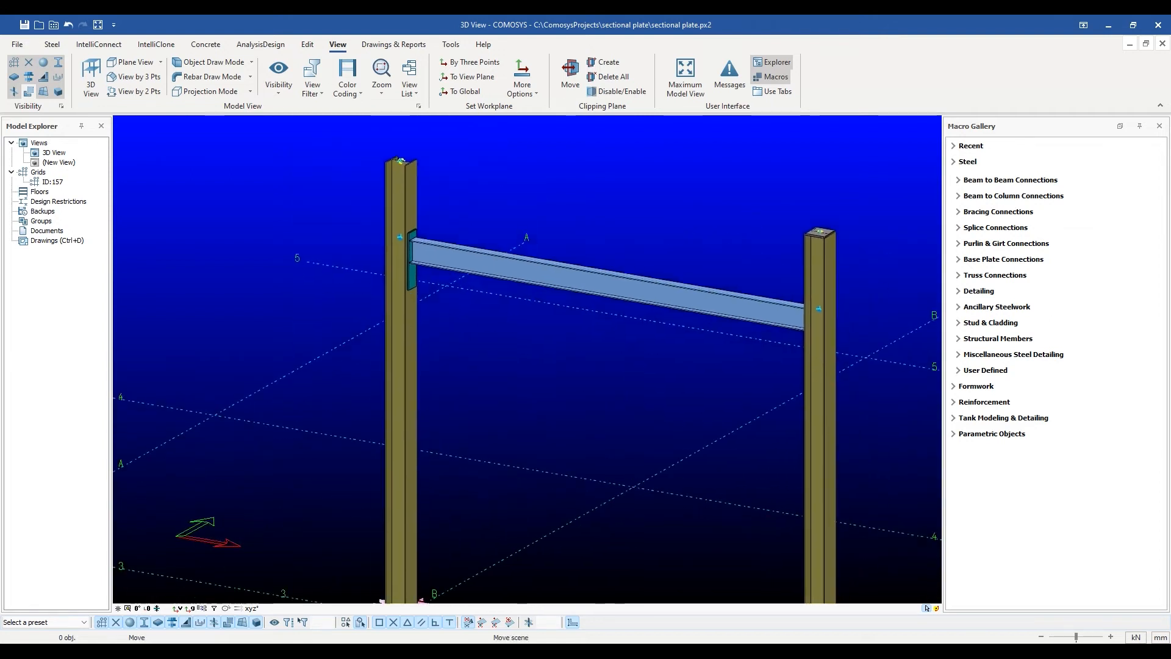
scroll(484, 315, "down", 2)
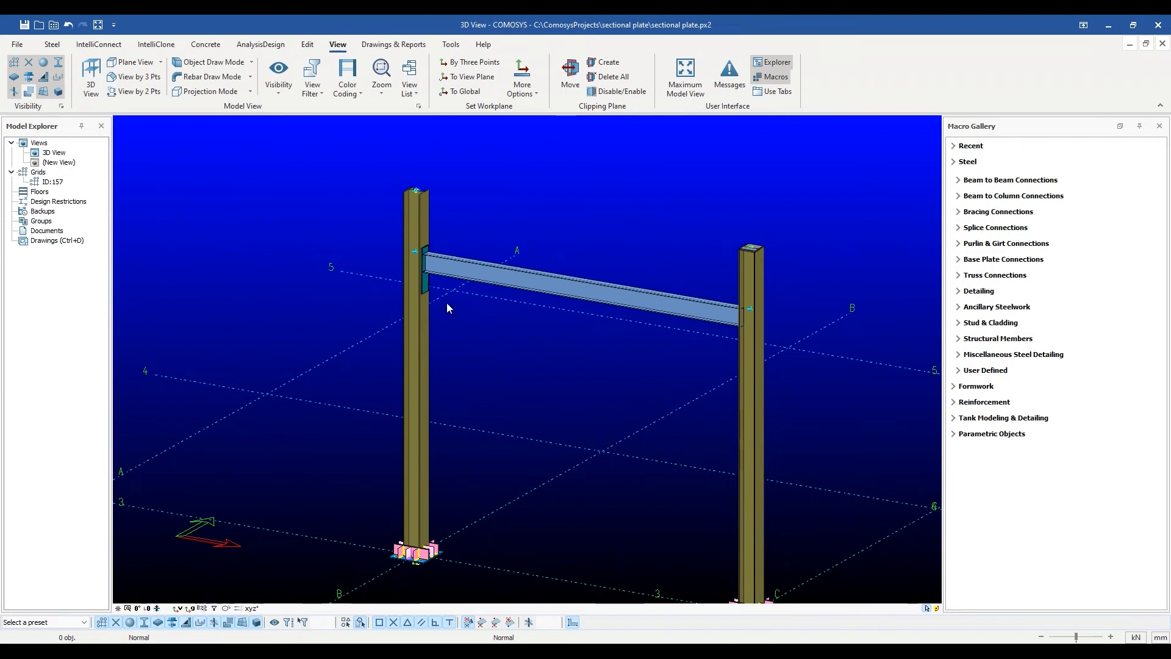
Step: Create an elevation view by two points through the bases of the two columns
left_click(135, 91)
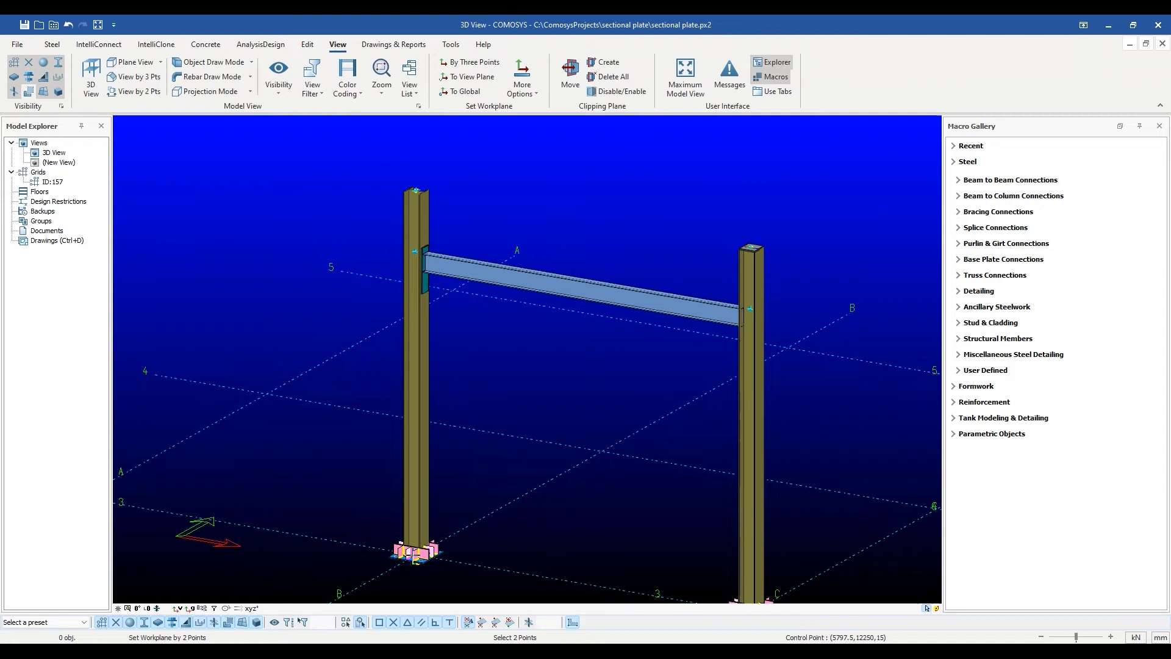
left_click(416, 554)
scroll(629, 539, "down", 2)
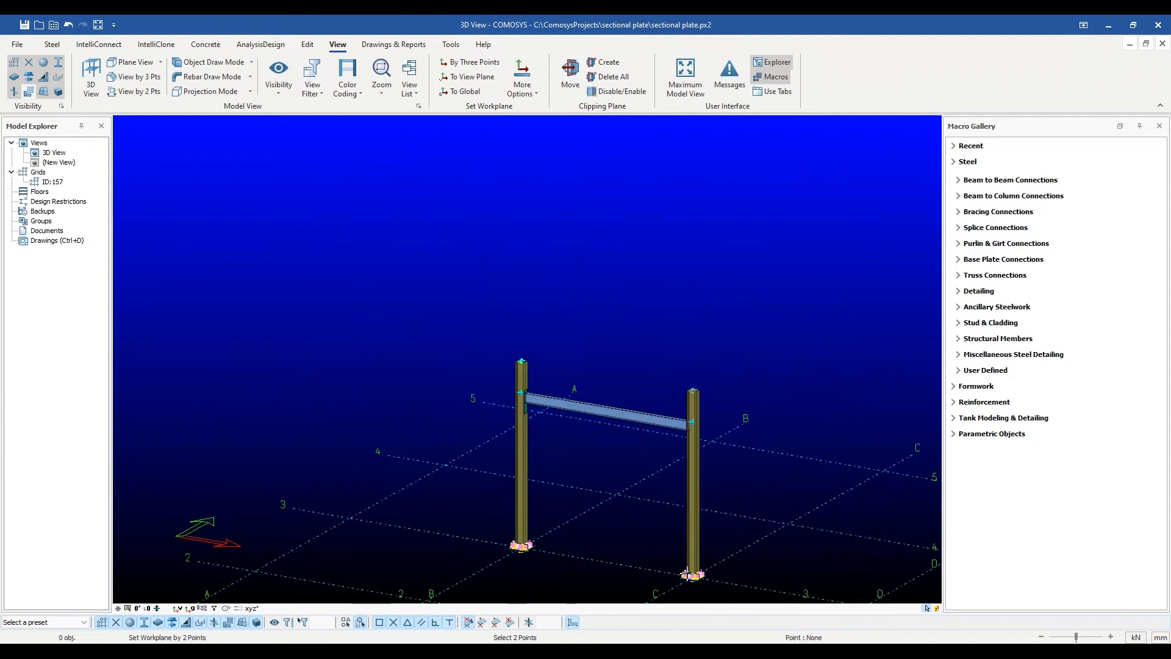
left_click(690, 574)
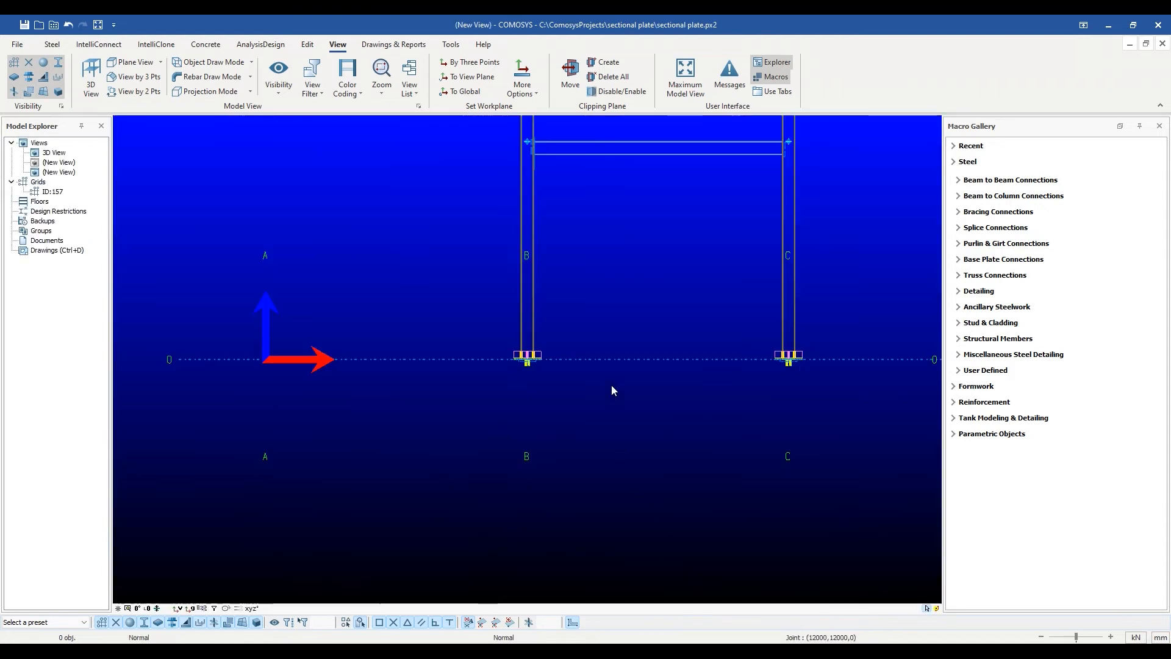
Step: Align the workplane with the horizontal beam in the elevation view, placing its origin at the plated end
left_click(520, 91)
left_click(547, 120)
left_click(448, 285)
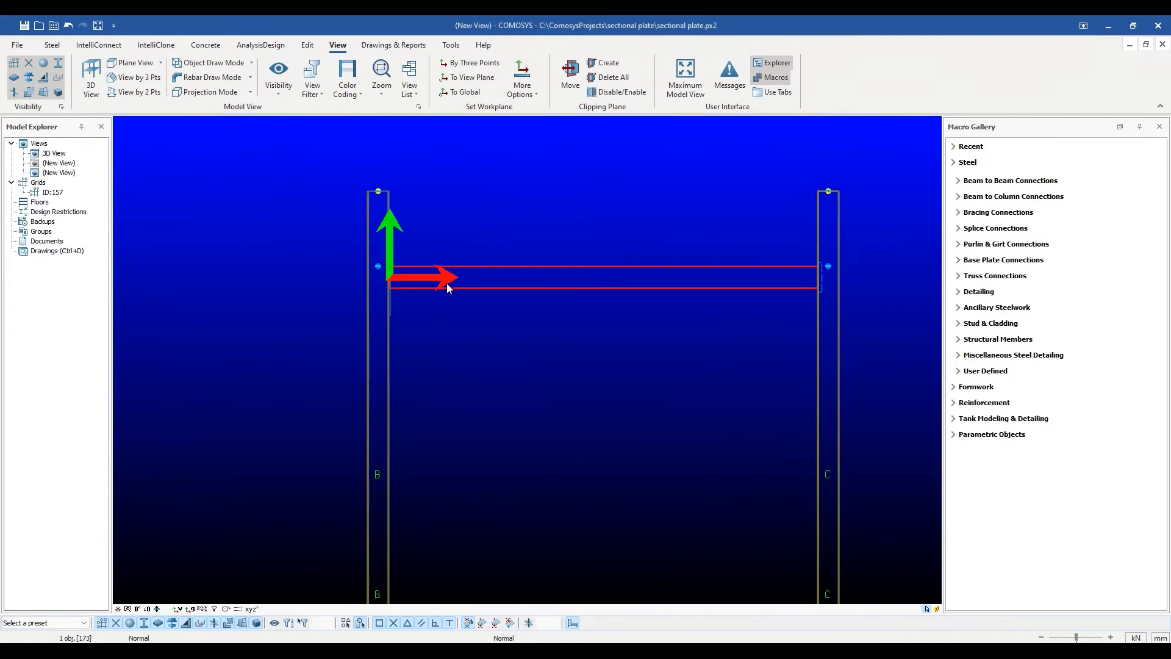
scroll(293, 134, "up", 2)
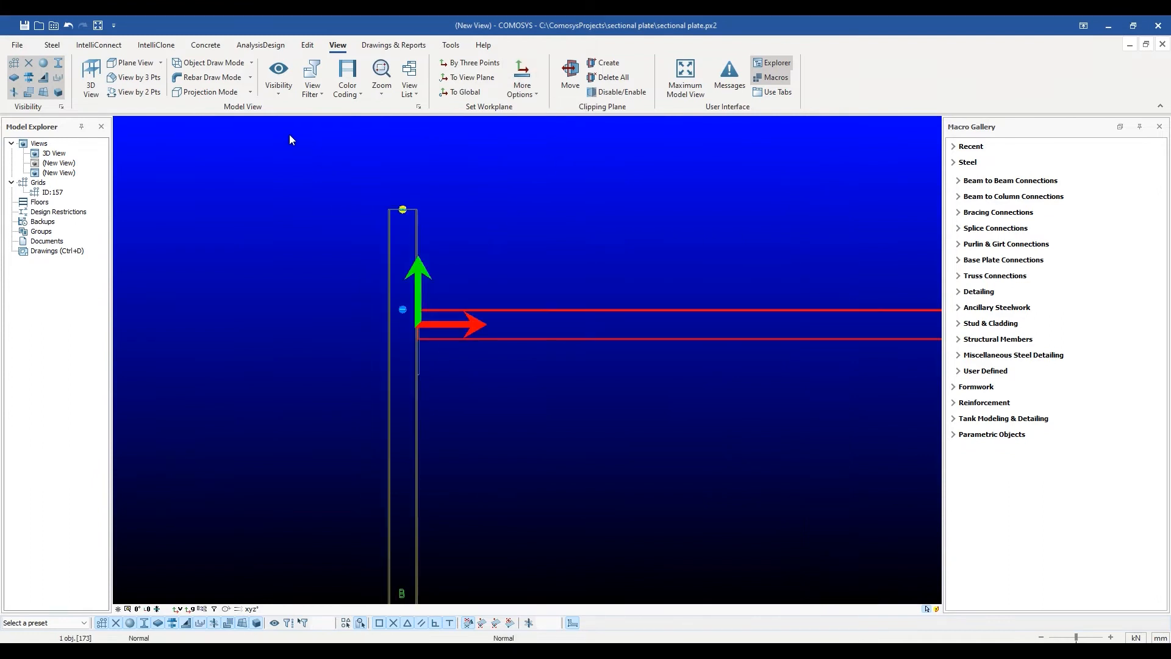
Step: Begin a second sectional plate on the beam, with its start point offset dy30 from the end plate's lower corner
left_click(52, 45)
left_click(382, 74)
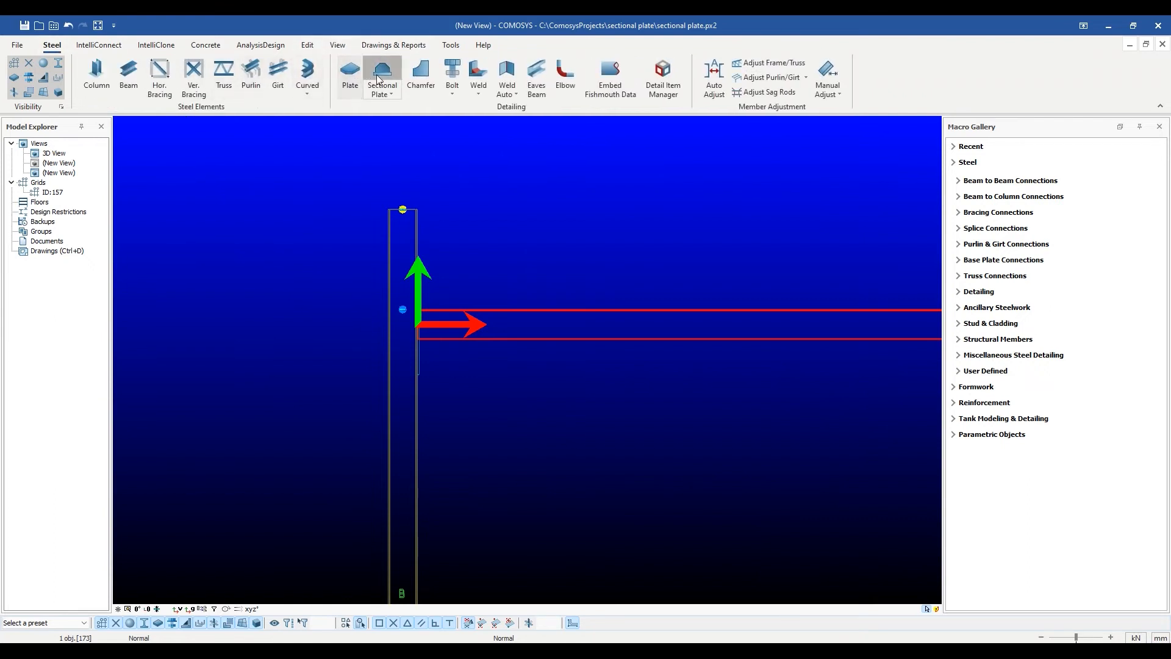
right_click(513, 407)
scroll(430, 364, "up", 3)
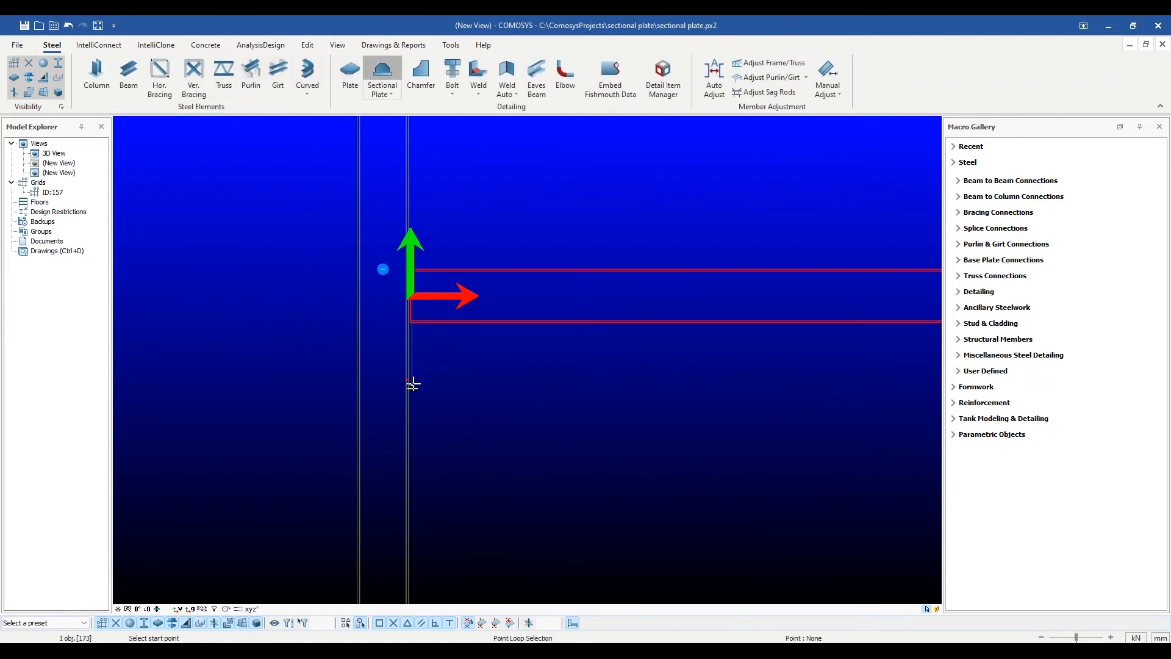
key("space")
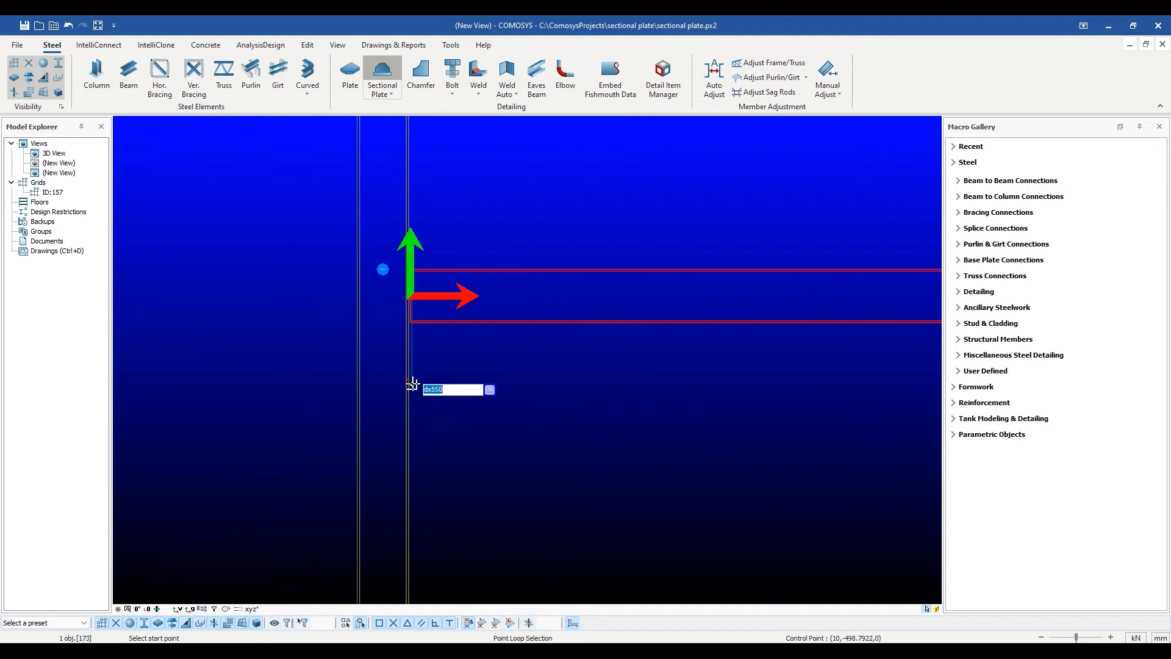
type("dy30")
key("Return")
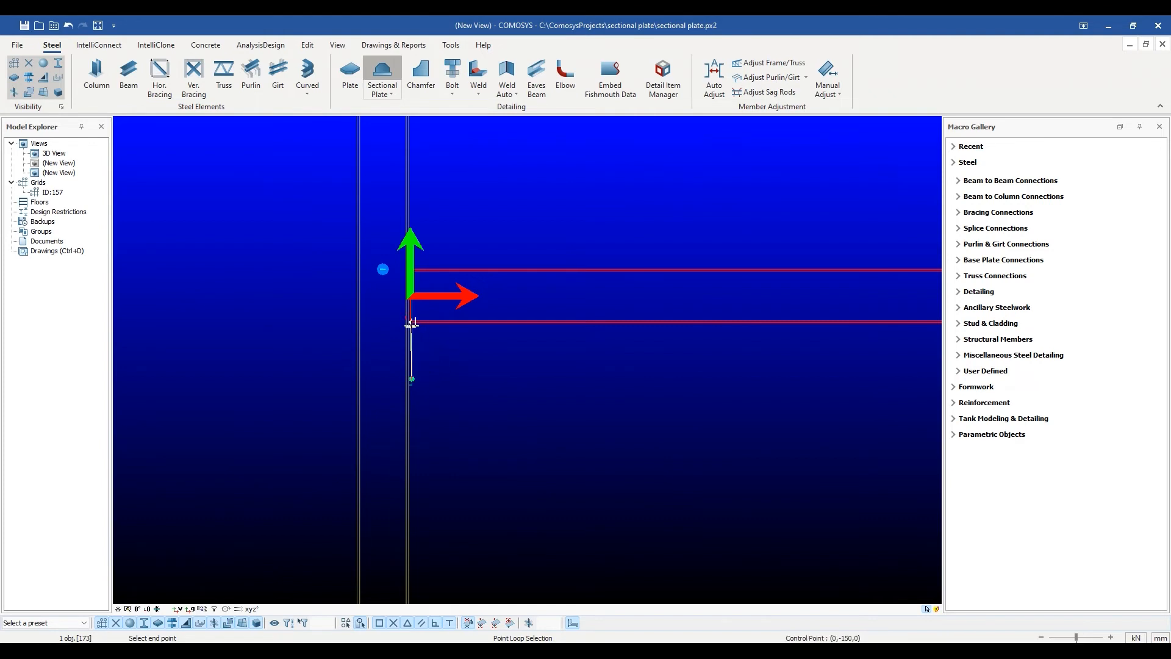
Step: Complete the diagonal sectional plate with its end point offset dx550 from the beam's lower corner at the end plate
scroll(412, 323, "up", 1)
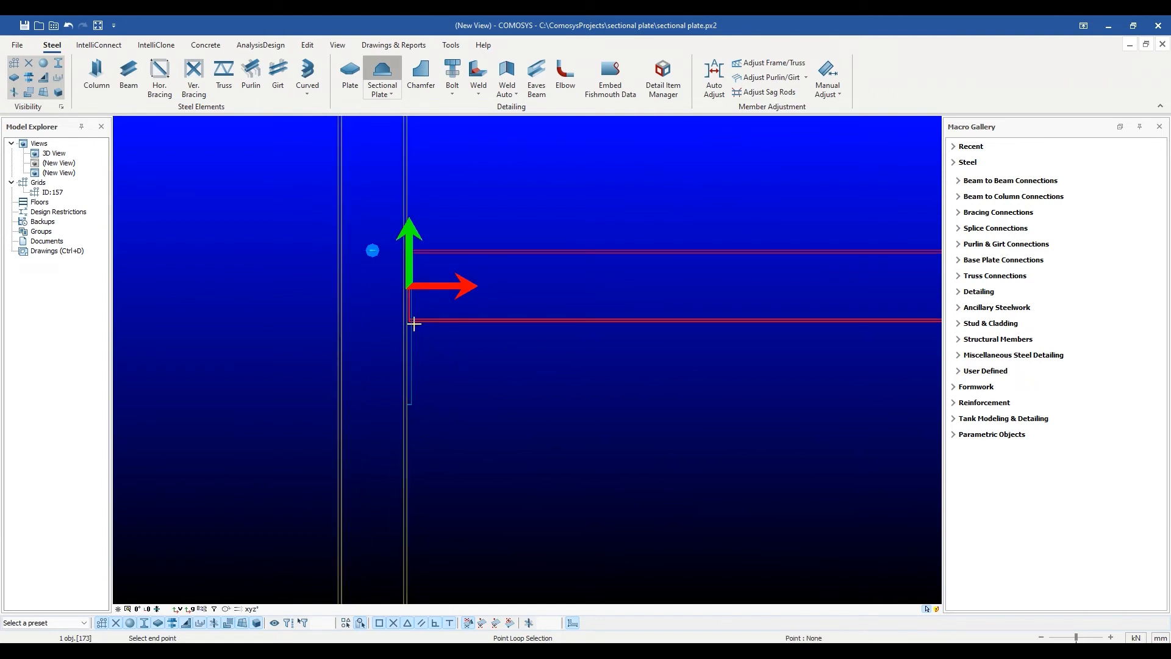
type("d")
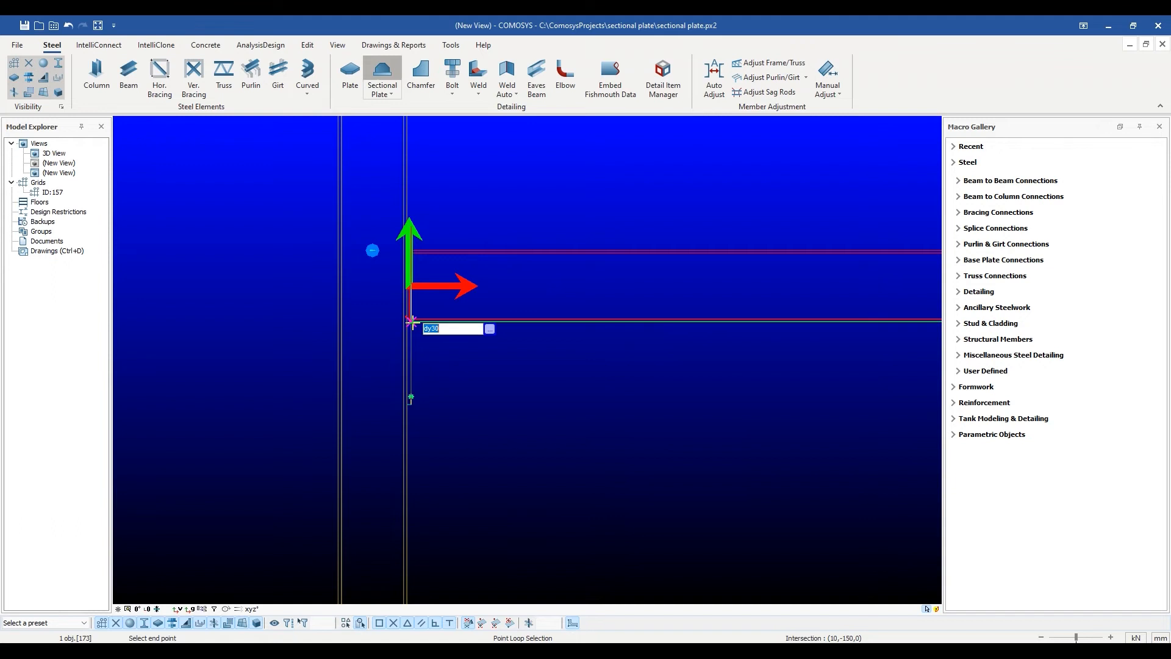
type("x55")
key("Return")
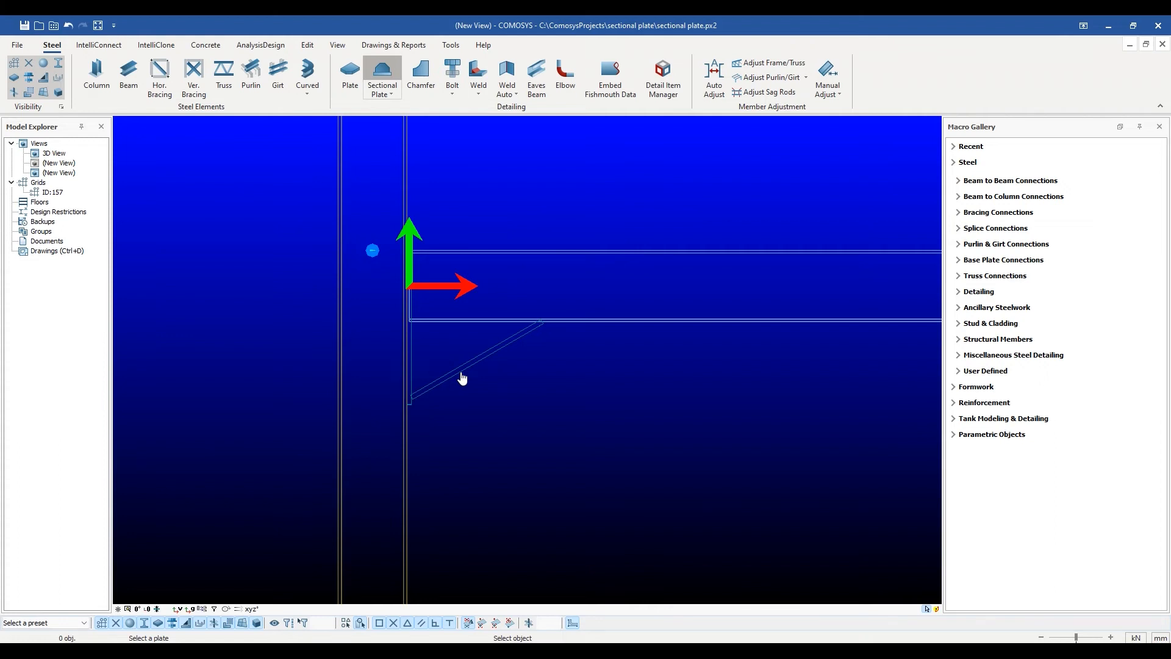
left_click(461, 379)
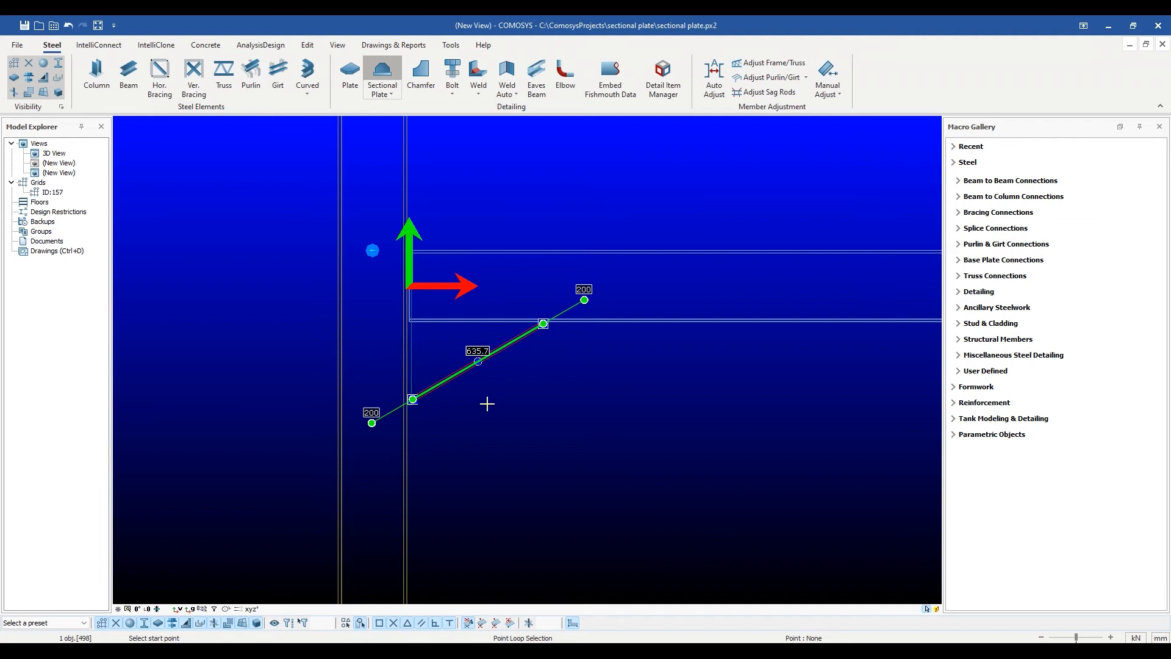
key("Escape")
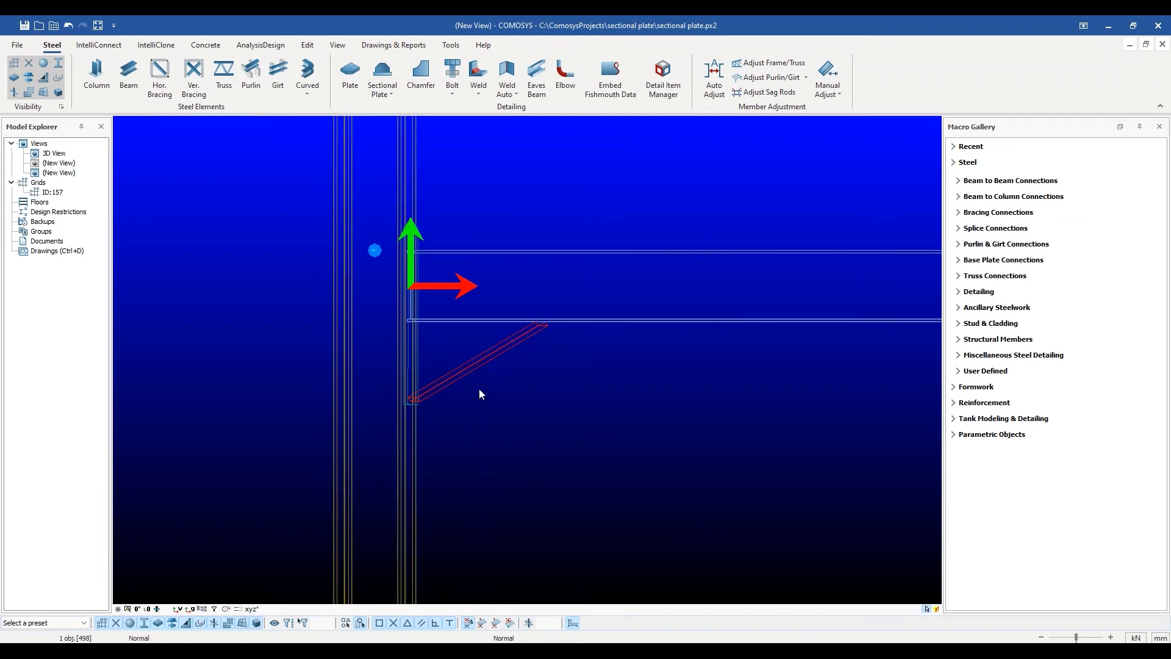
Step: Switch the elevation view to solid shaded display and inspect the diagonal plate under the beam at an angle
key("Tab")
key("Tab")
key("Tab")
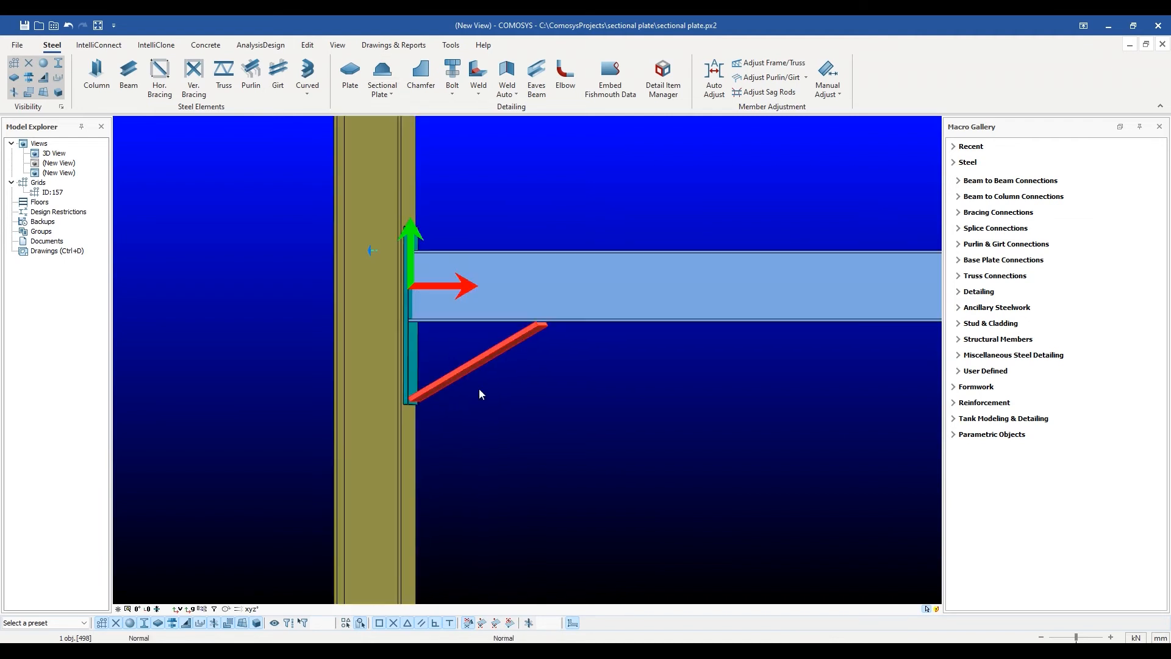
left_click_drag(515, 385, 490, 388)
middle_click_drag(491, 388, 502, 394)
scroll(503, 394, "down", 3)
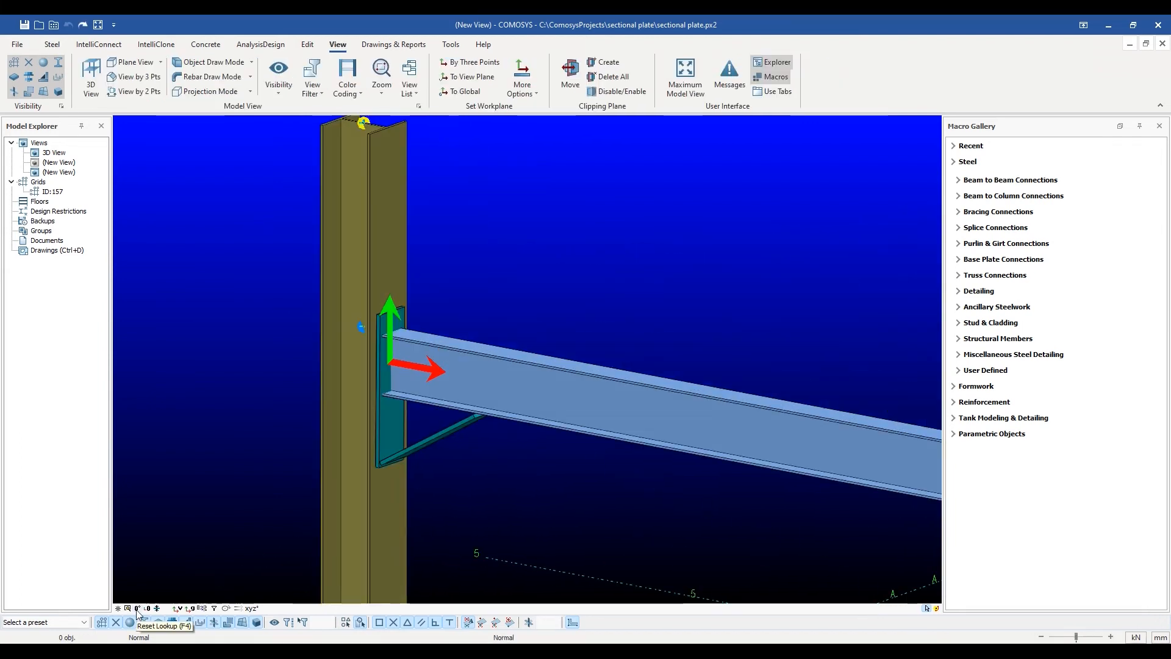
Step: Model a triangular plate between the end plate, the beam's bottom flange and the diagonal plate in the elevation view
left_click(137, 608)
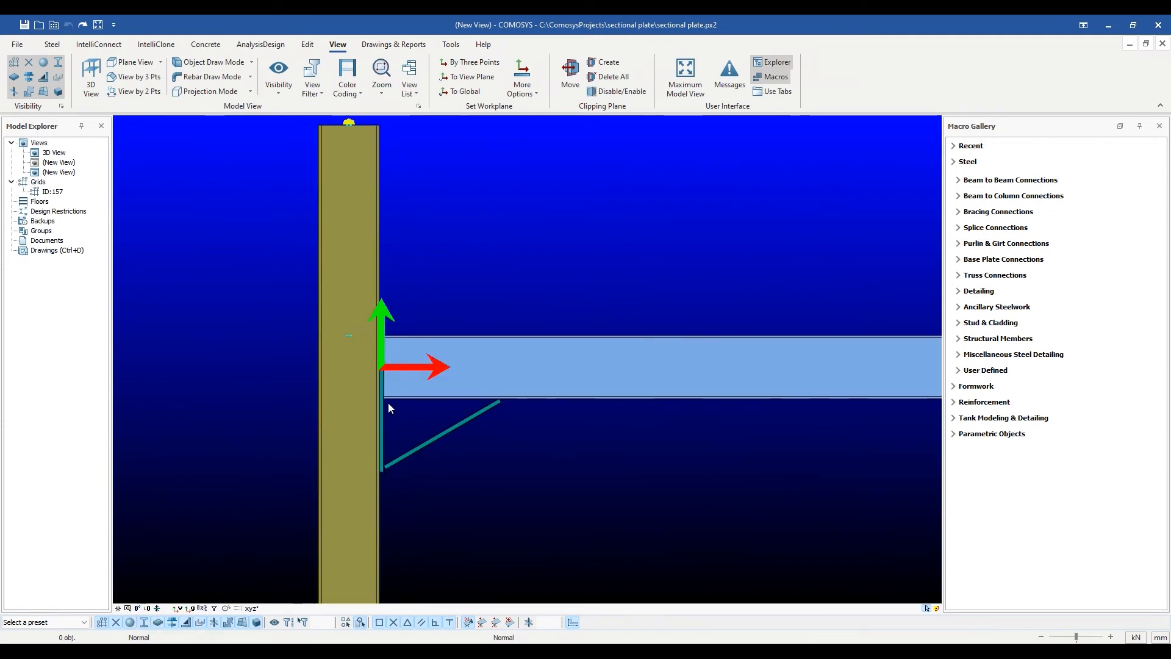
left_click(53, 45)
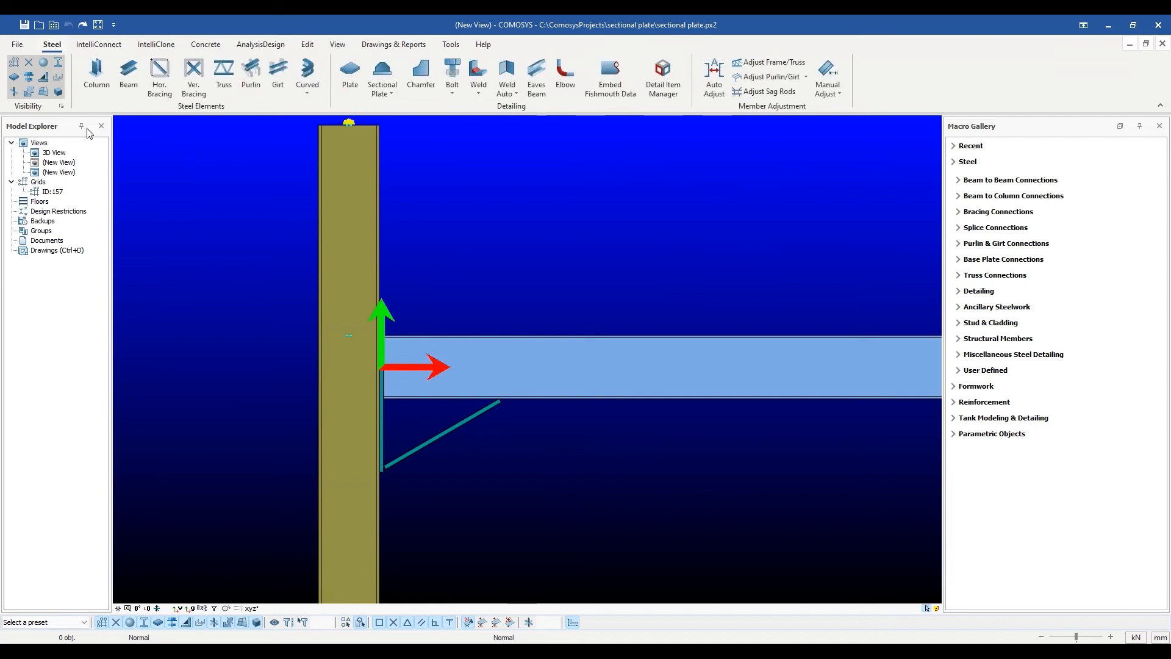
left_click(350, 72)
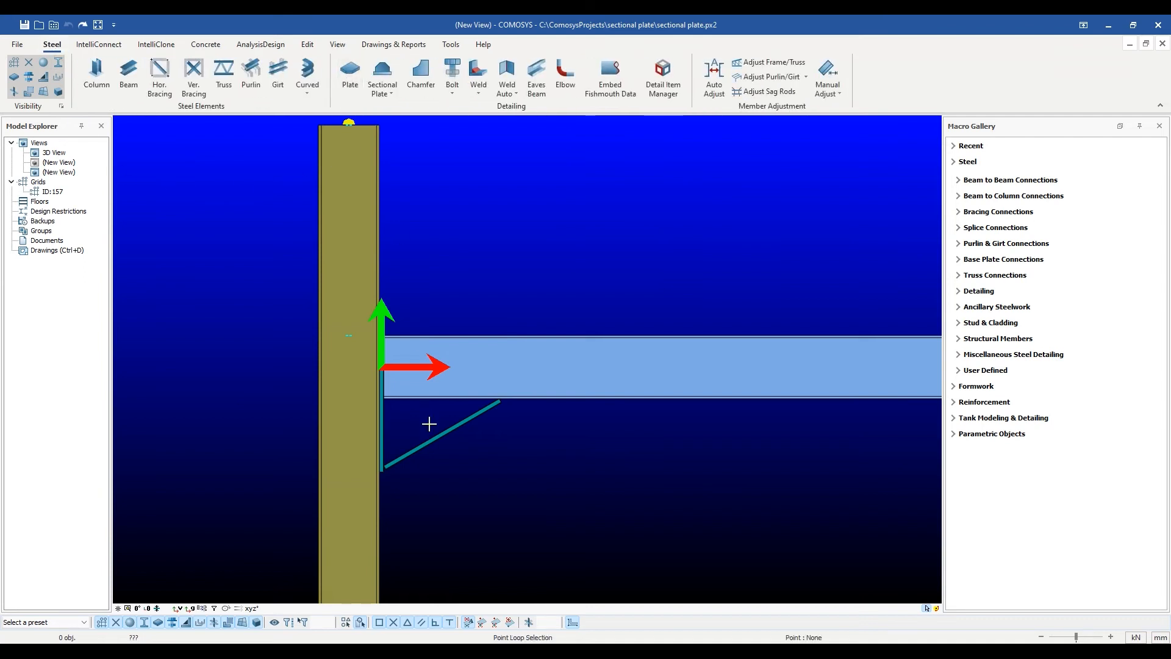
scroll(428, 425, "up", 3)
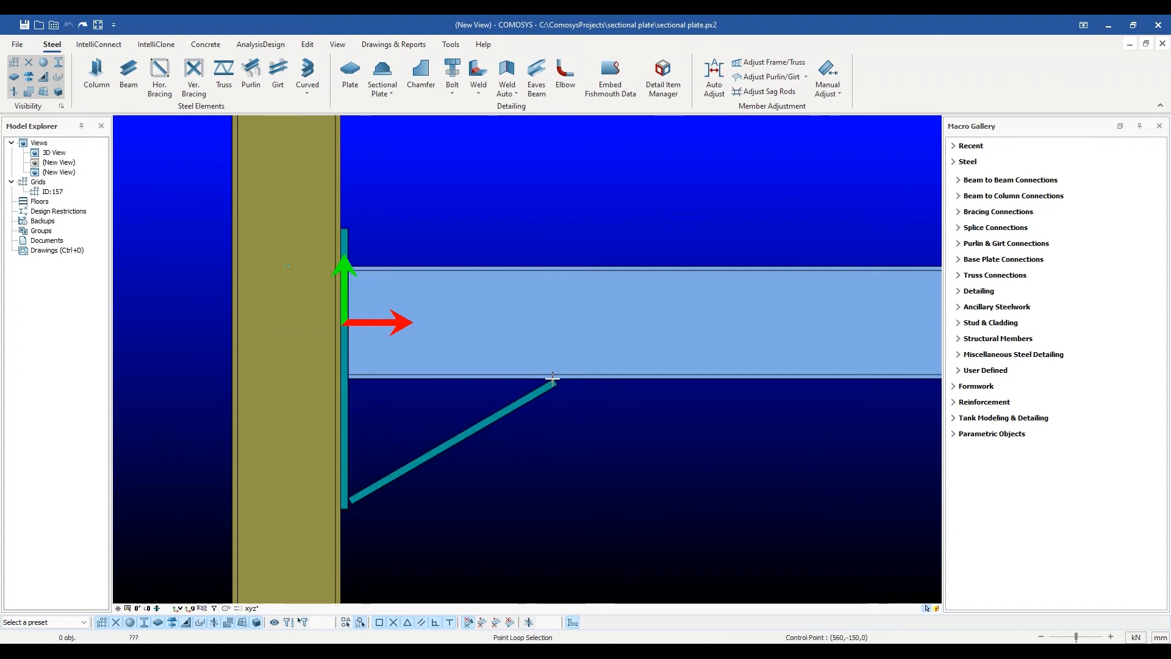
left_click(353, 381)
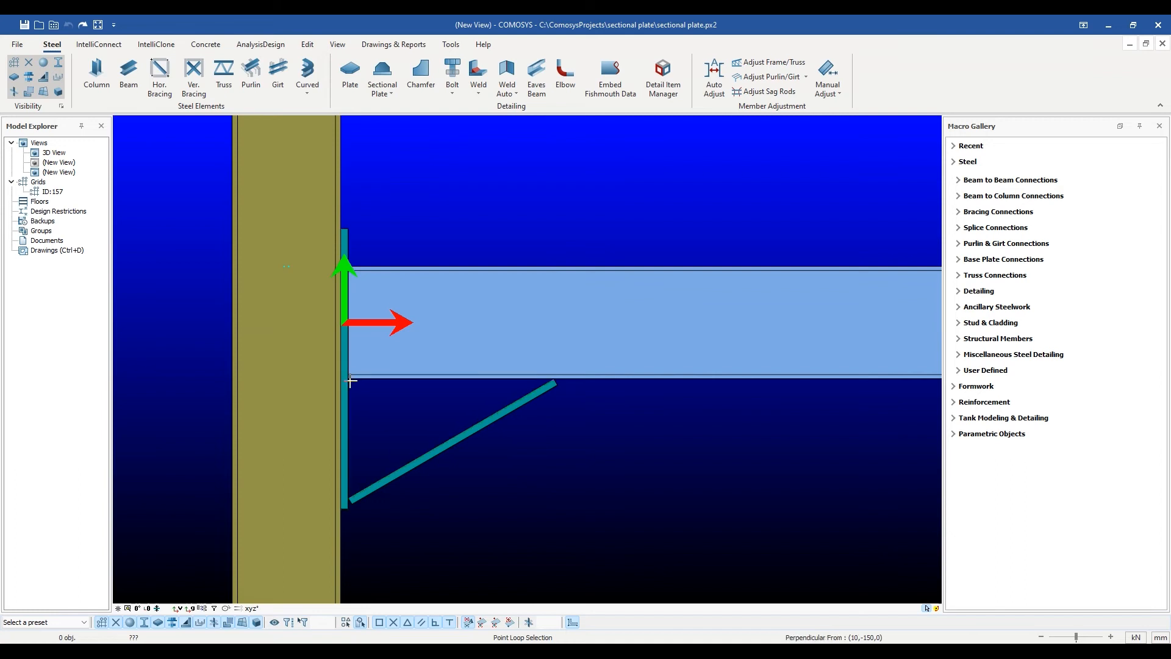
scroll(386, 403, "up", 2)
left_click(356, 386)
left_click(343, 370)
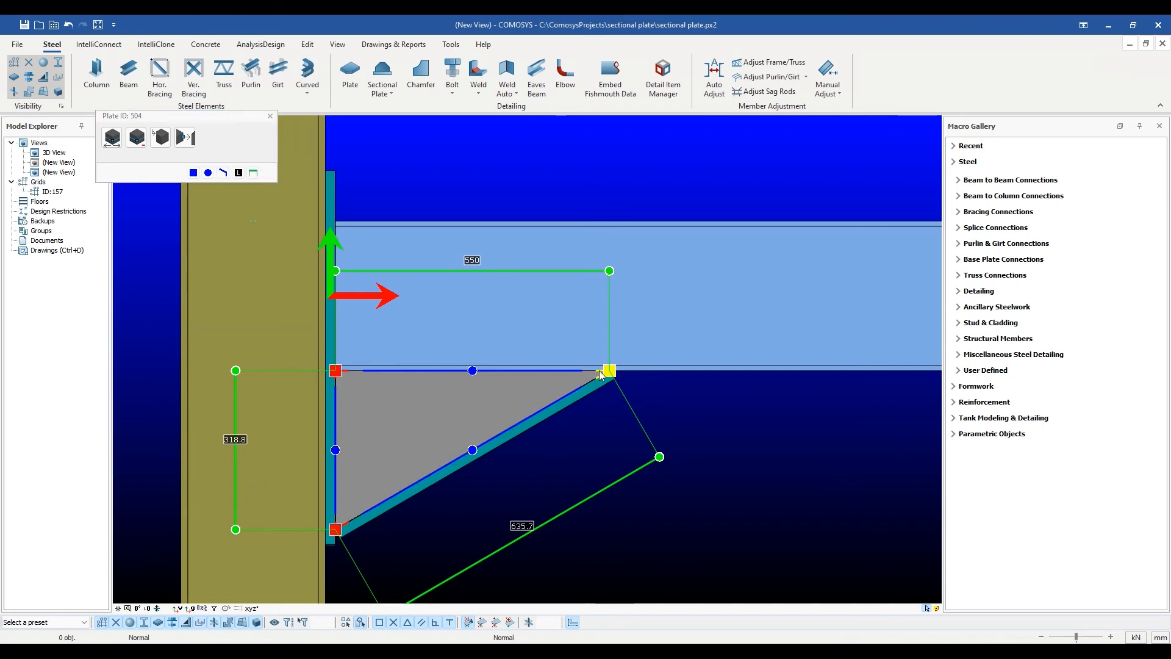
Step: Chamfer all three corners of the triangular plate with chamfer Type 2 and a 40 mm radius
left_click(539, 417)
left_click(161, 137)
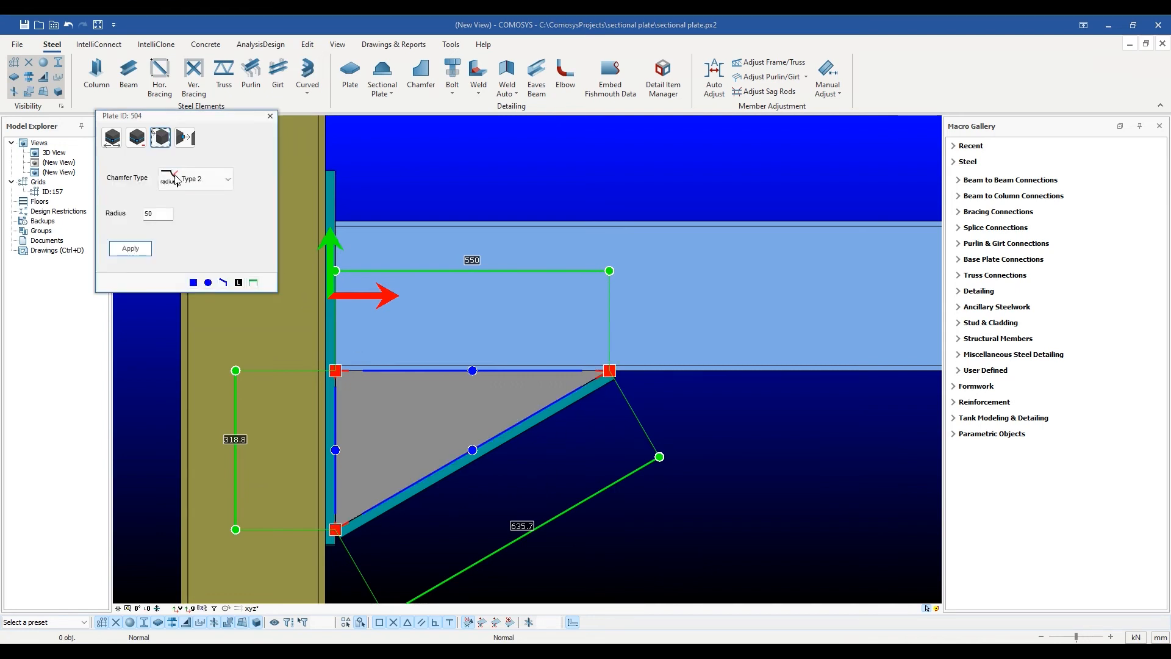
left_click(223, 189)
left_click(183, 235)
left_click_drag(170, 215, 137, 208)
type("4")
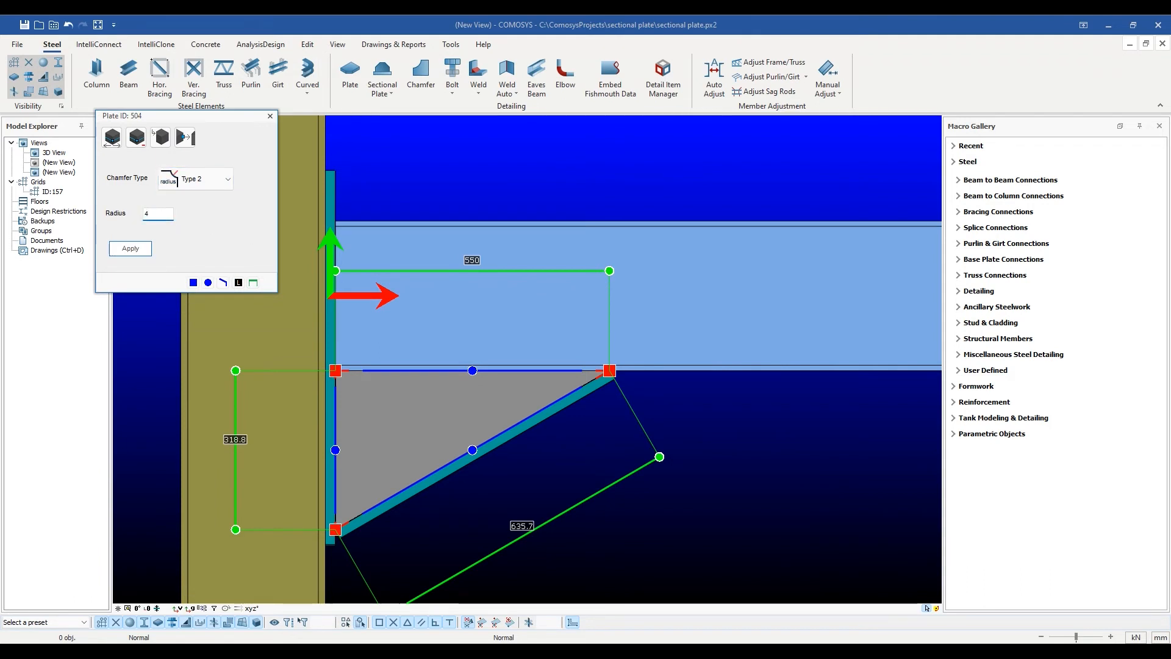
left_click(130, 249)
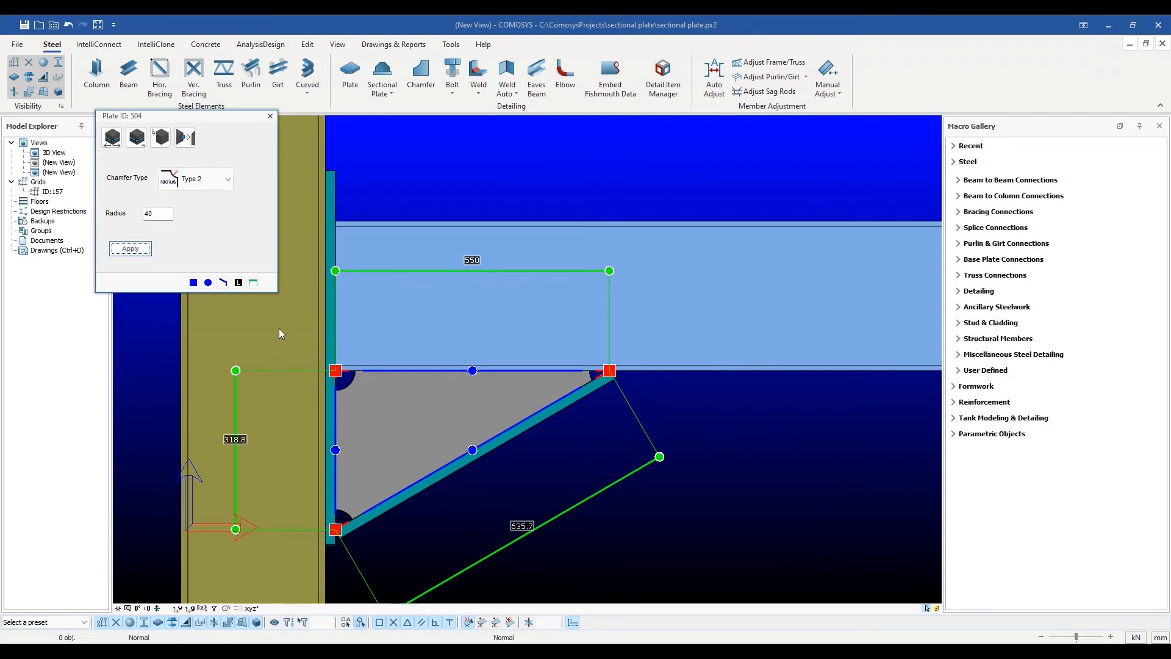
key("Escape")
left_click(463, 405)
middle_click_drag(516, 454, 488, 465)
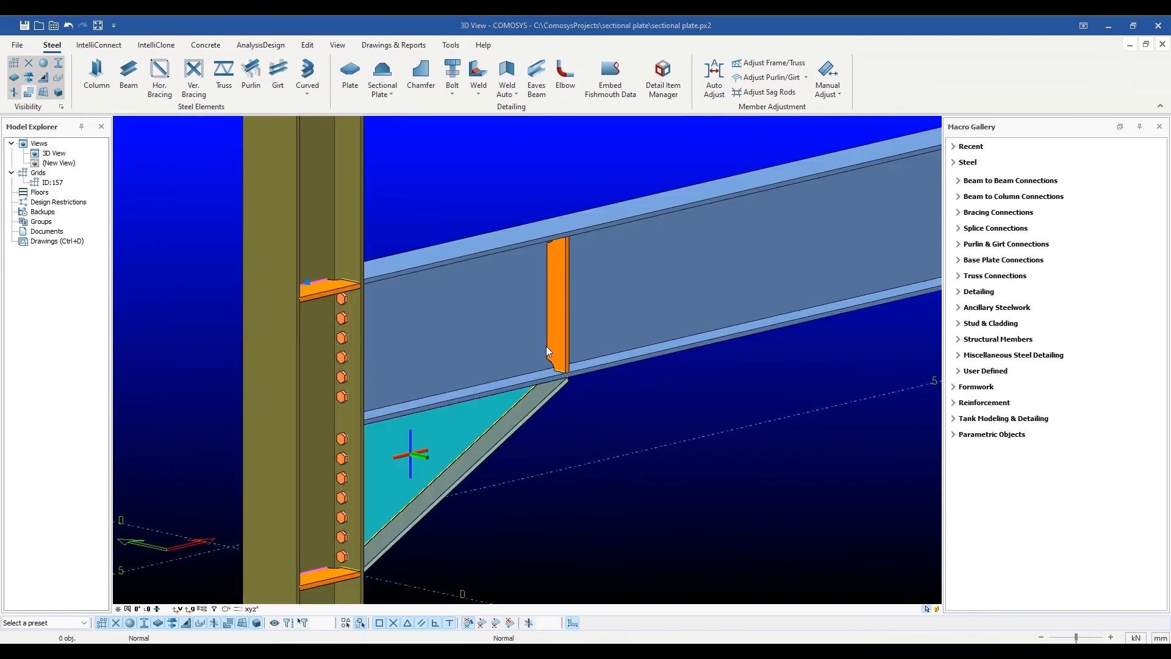
Step: Add a sectional plate across the beam's web stiffener, running from the midpoint of its inner edge to the midpoint of its outer edge
scroll(547, 346, "down", 1)
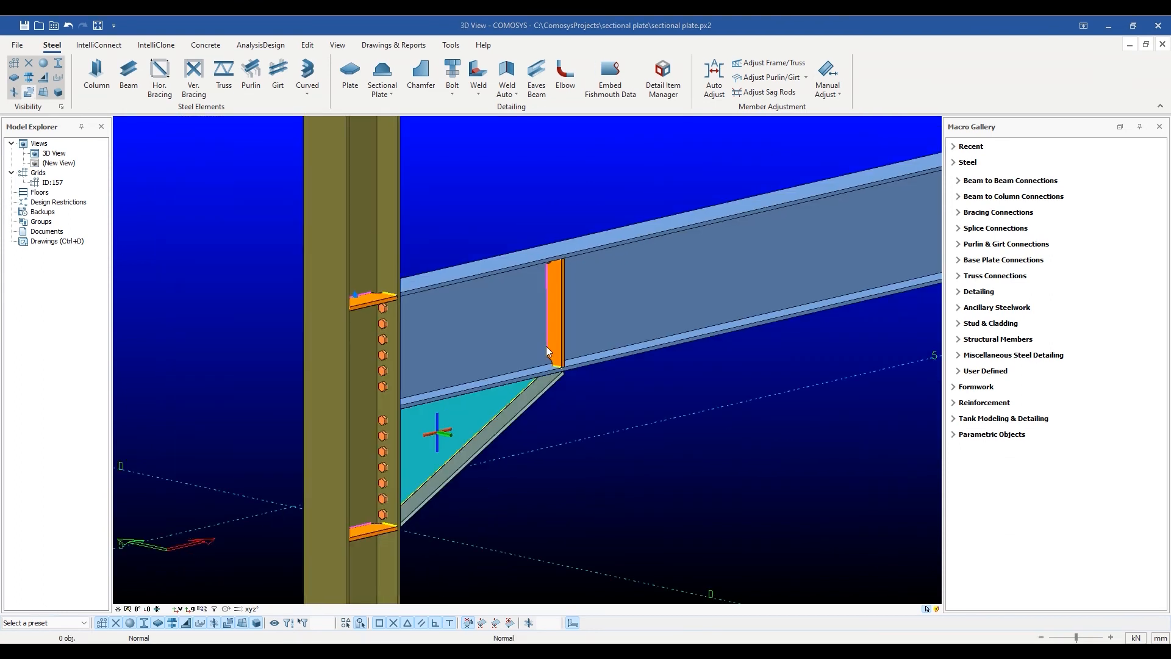
scroll(547, 345, "up", 1)
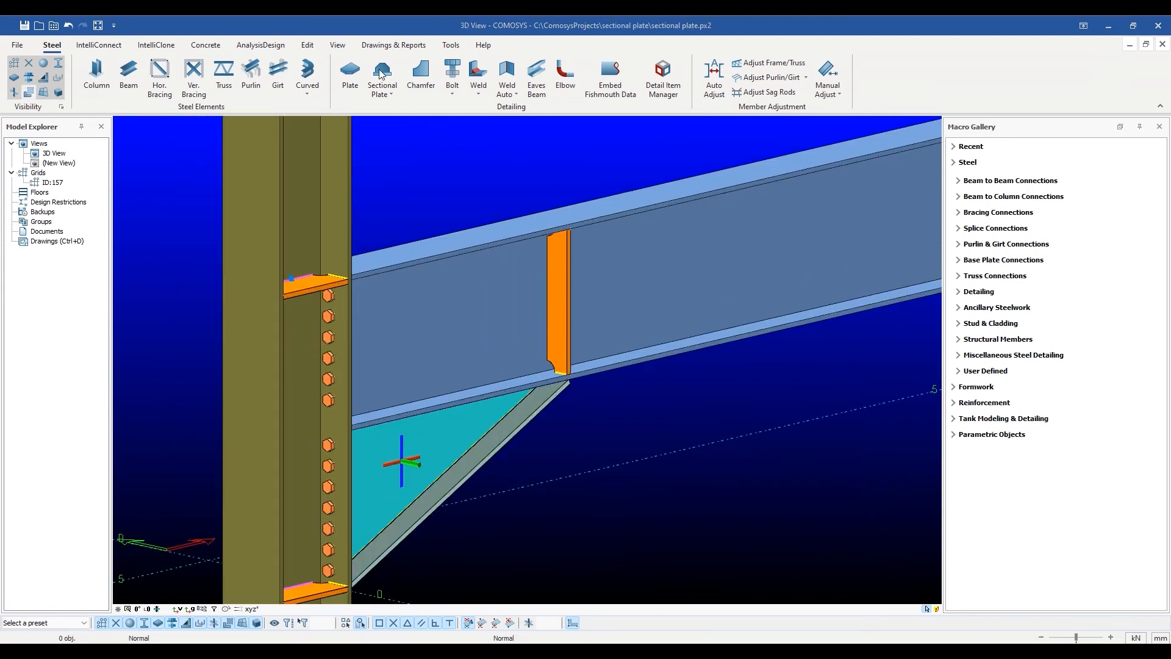
left_click(391, 90)
left_click(409, 116)
scroll(559, 316, "up", 1)
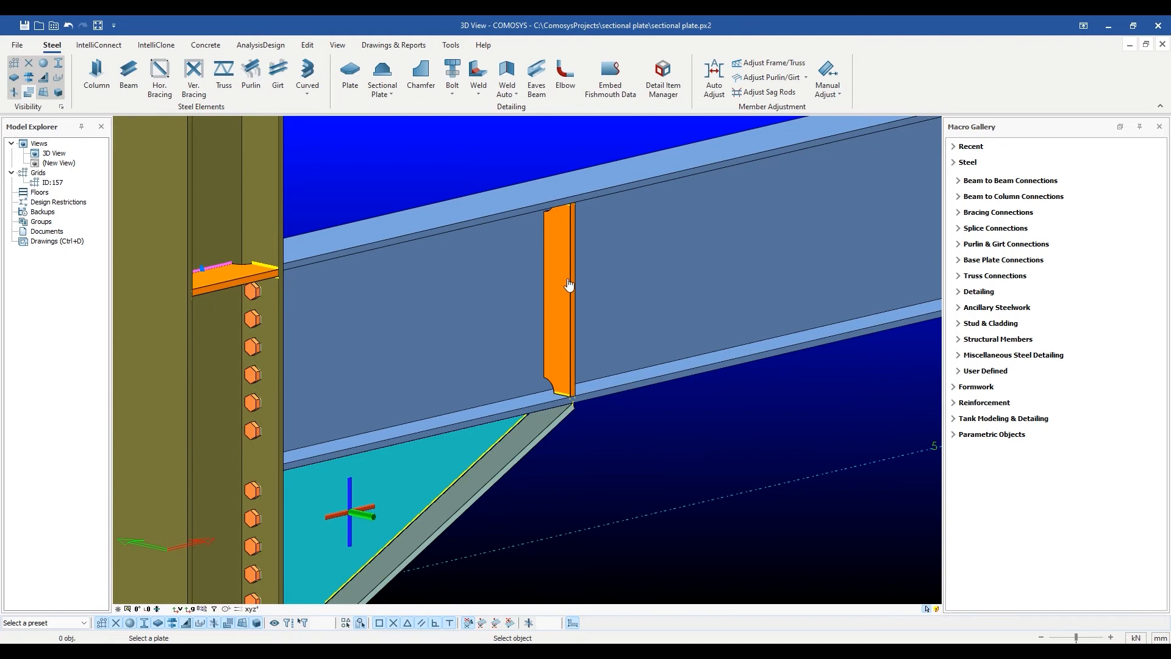
left_click(568, 281)
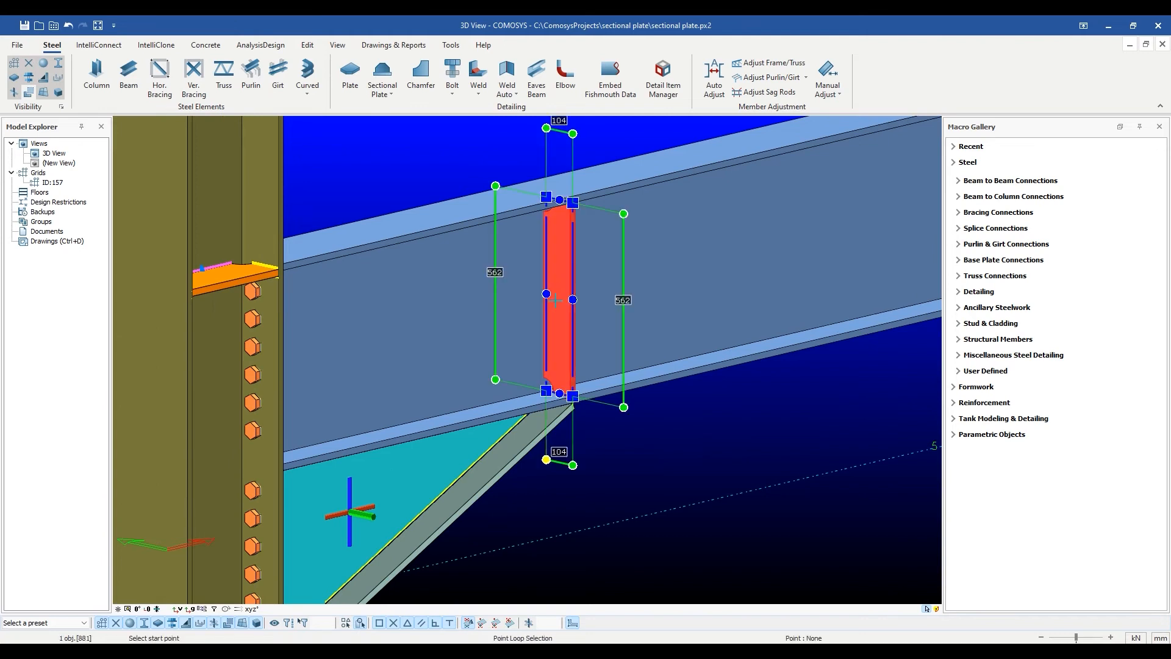
scroll(555, 300, "up", 2)
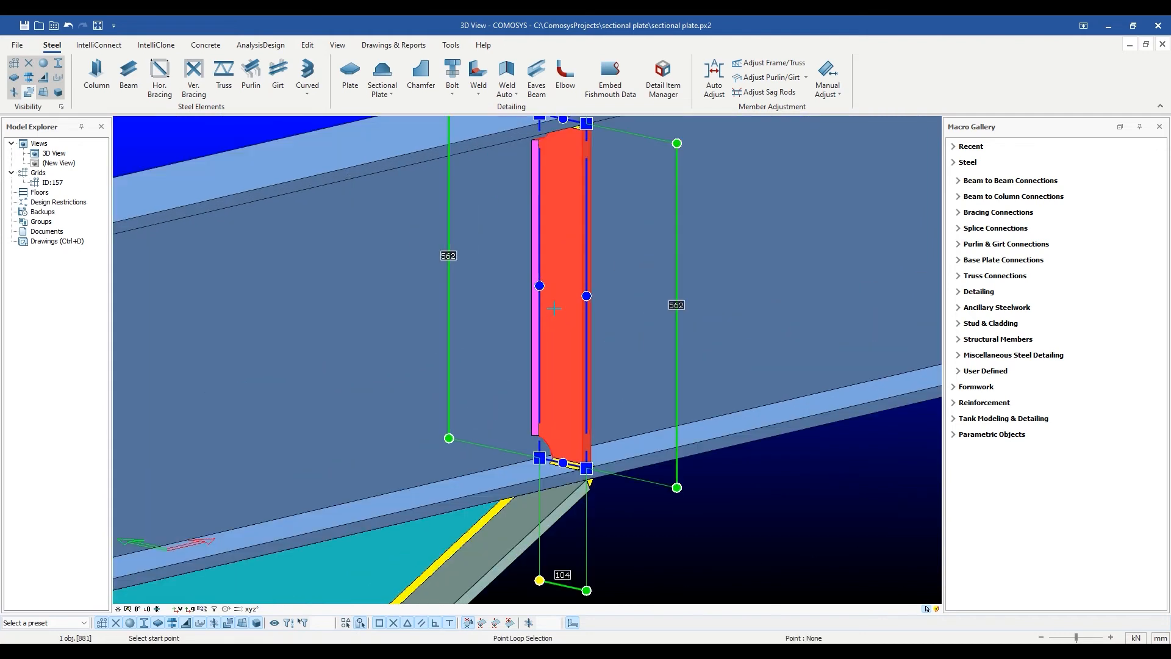
left_click(530, 287)
left_click(586, 296)
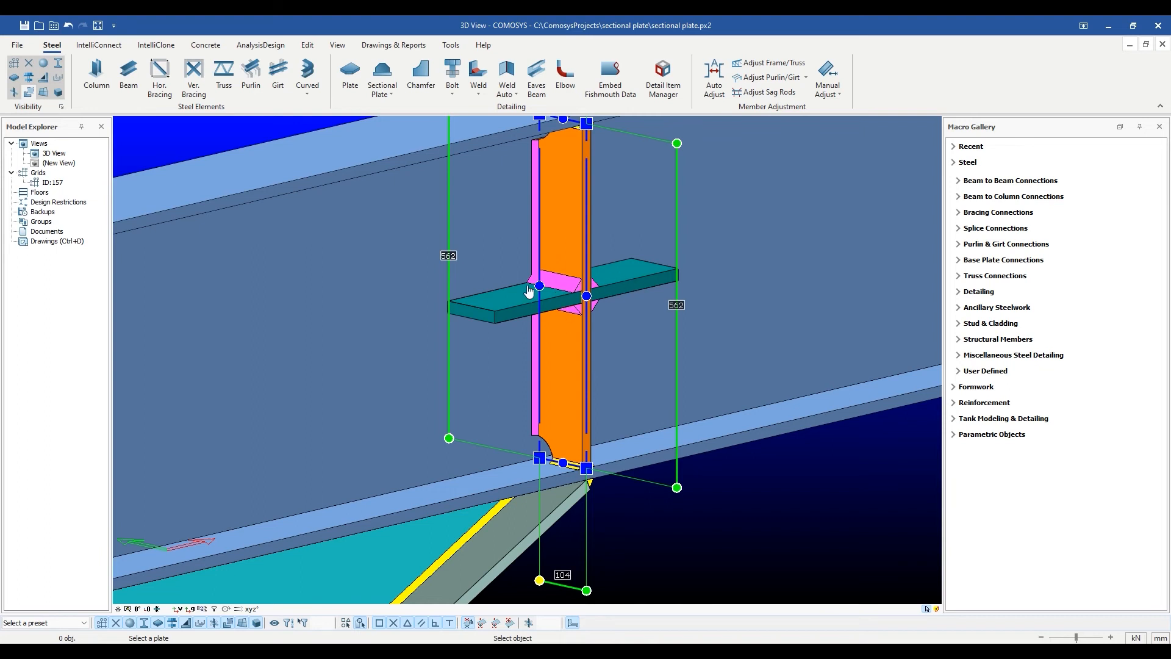
left_click(558, 328)
key("Escape")
Step: Set the stiffener's sectional plate back 20 mm from the stiffener's outer edge
middle_click_drag(602, 339, 525, 360)
double_click(623, 310)
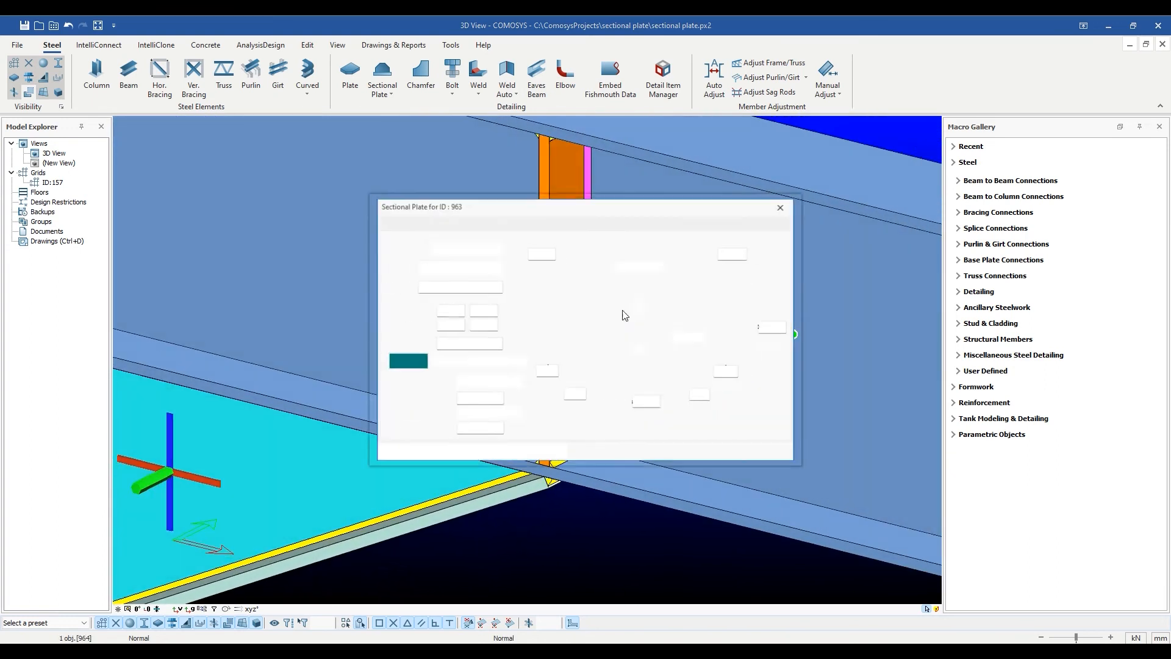
left_click_drag(380, 221, 193, 116)
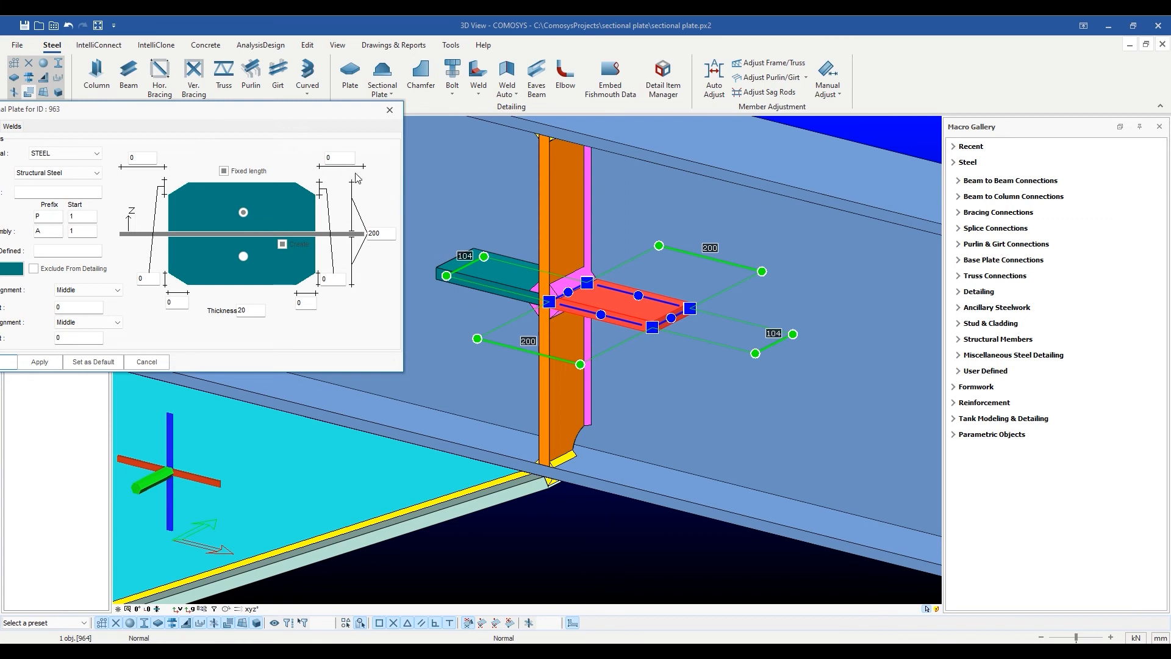
left_click(335, 156)
type("20")
left_click(18, 364)
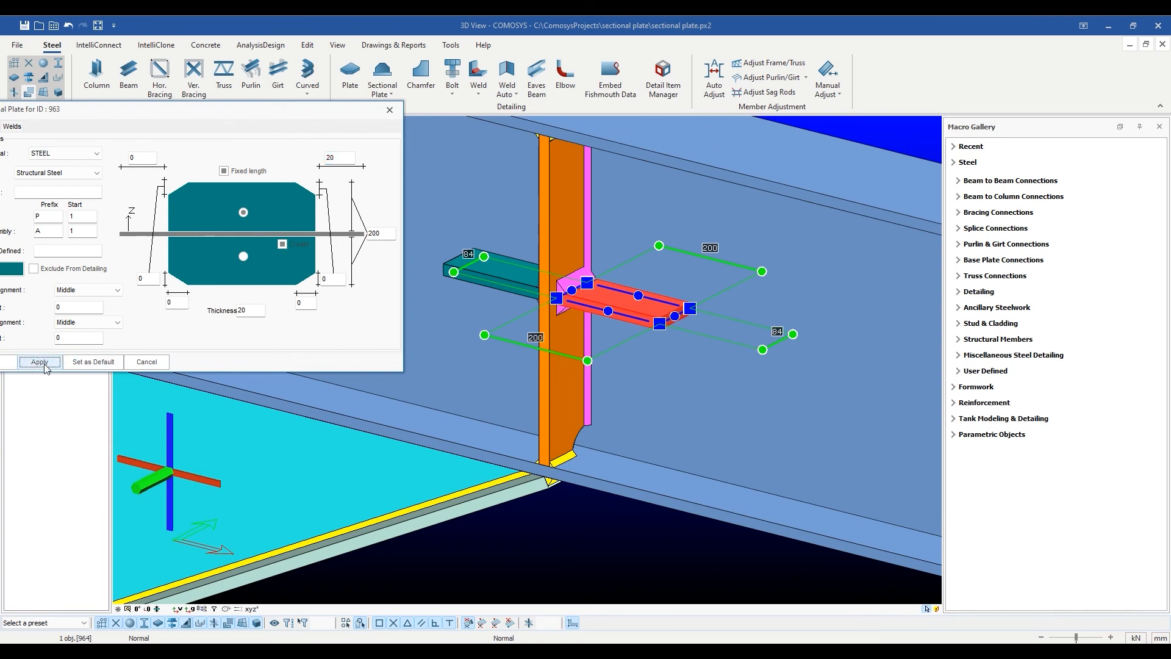
left_click(8, 362)
Step: Examine the sectional plate and its welds from both sides of the web stiffener
scroll(549, 330, "up", 3)
left_click(667, 452)
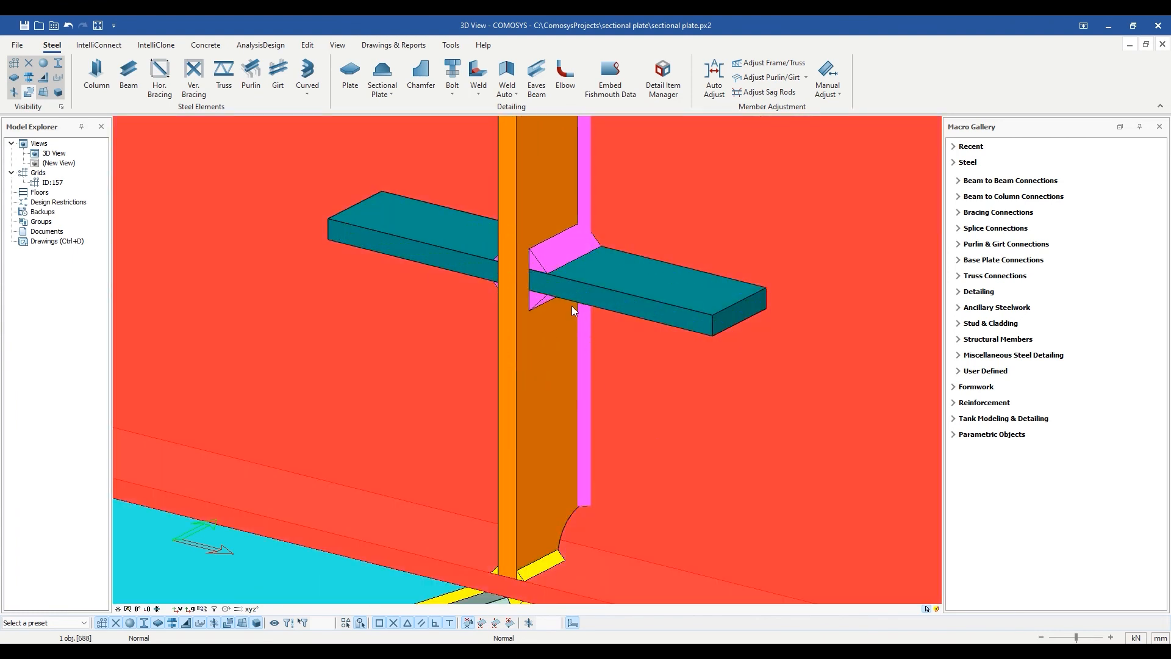
scroll(559, 463, "down", 3)
key("Escape")
scroll(569, 389, "up", 1)
scroll(569, 390, "up", 1)
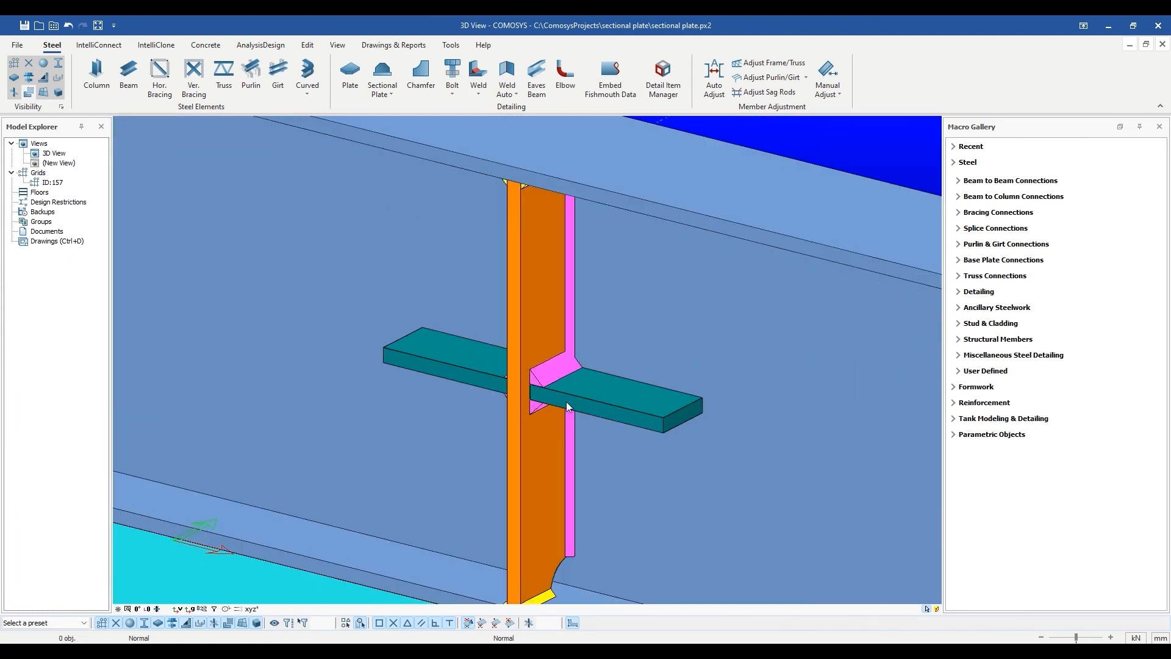
scroll(567, 402, "down", 3)
middle_click_drag(568, 423, 616, 430)
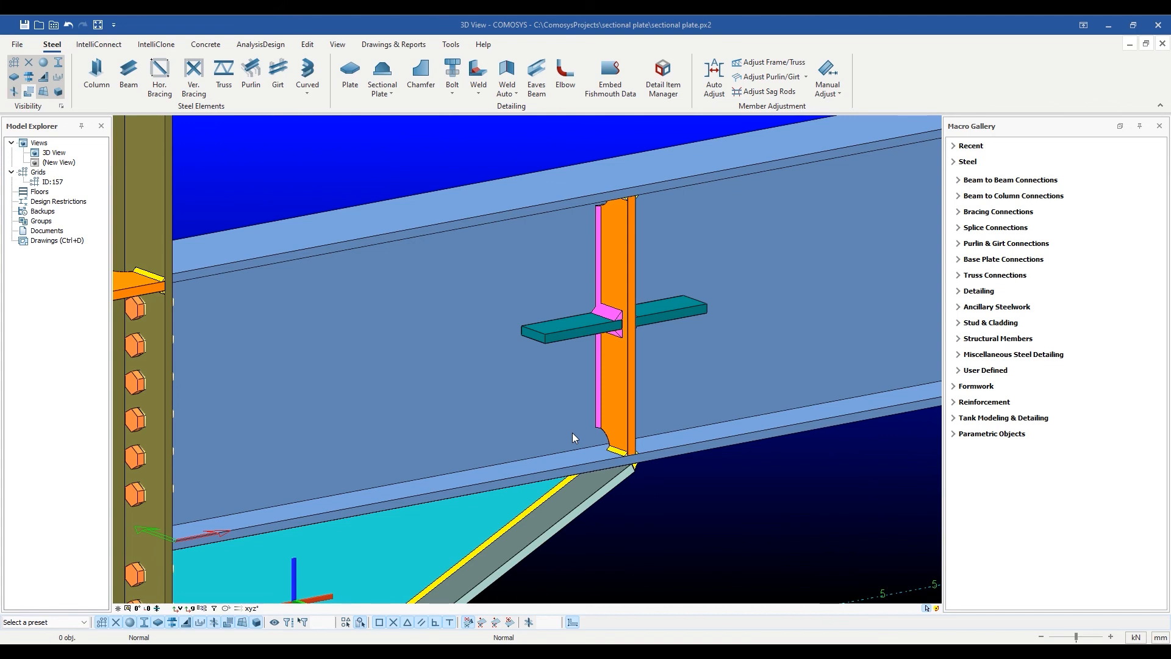
middle_click_drag(596, 337, 653, 329)
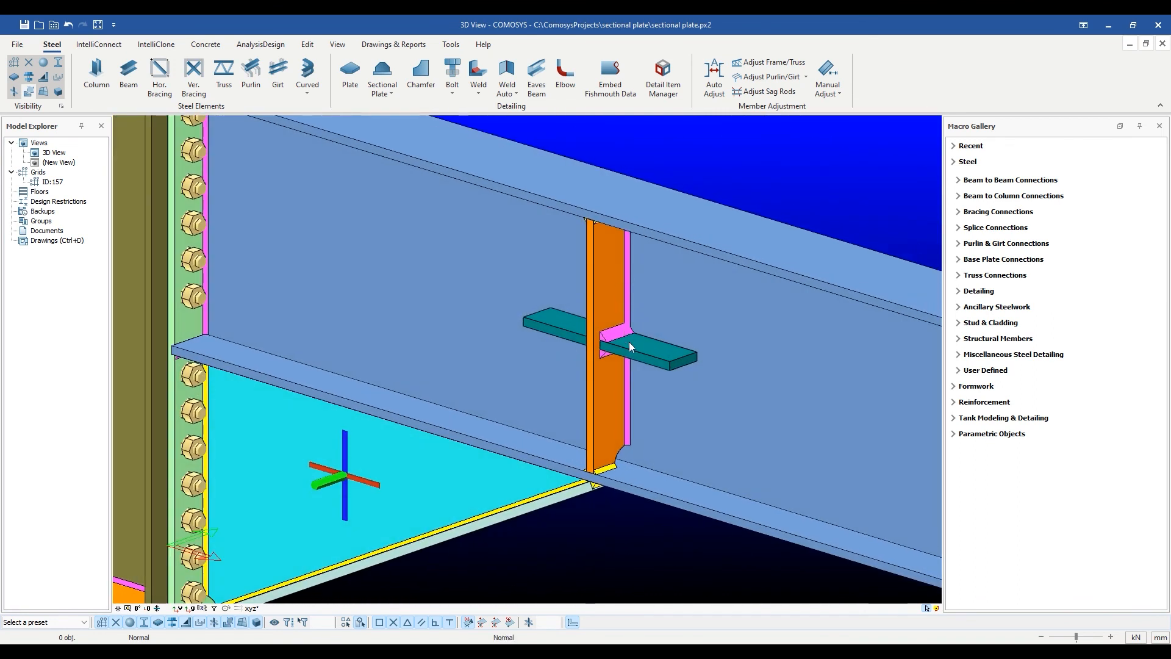
middle_click_drag(545, 389, 481, 120)
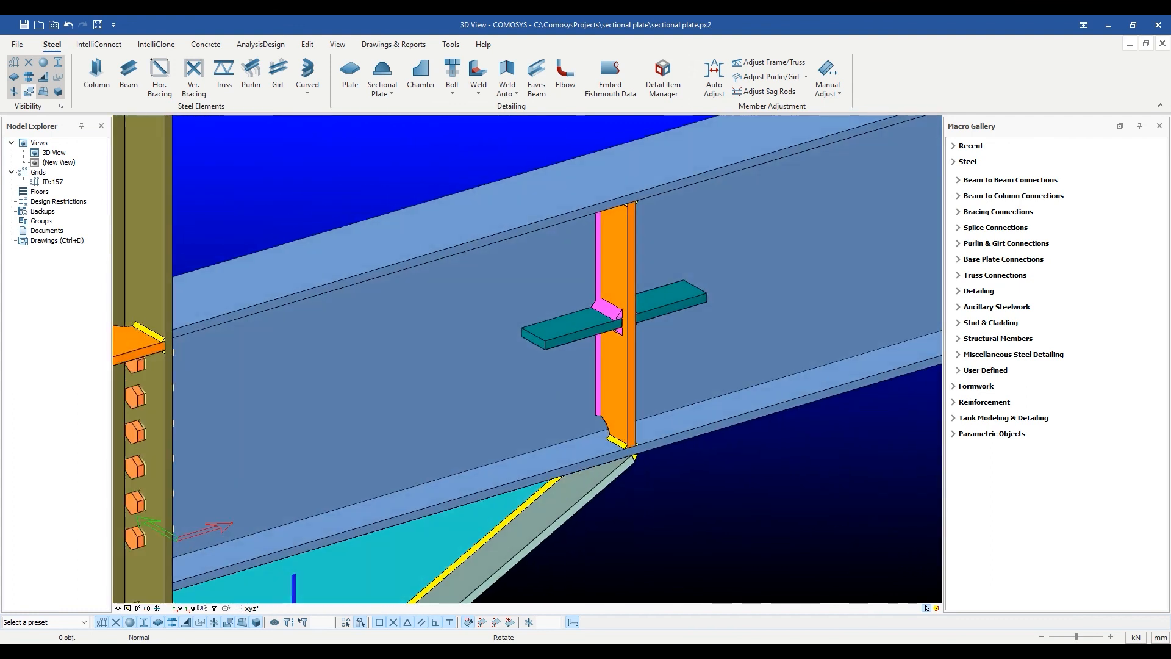
Step: Review the available weld commands and the Figure settings of the stiffener's sectional plate
left_click(476, 94)
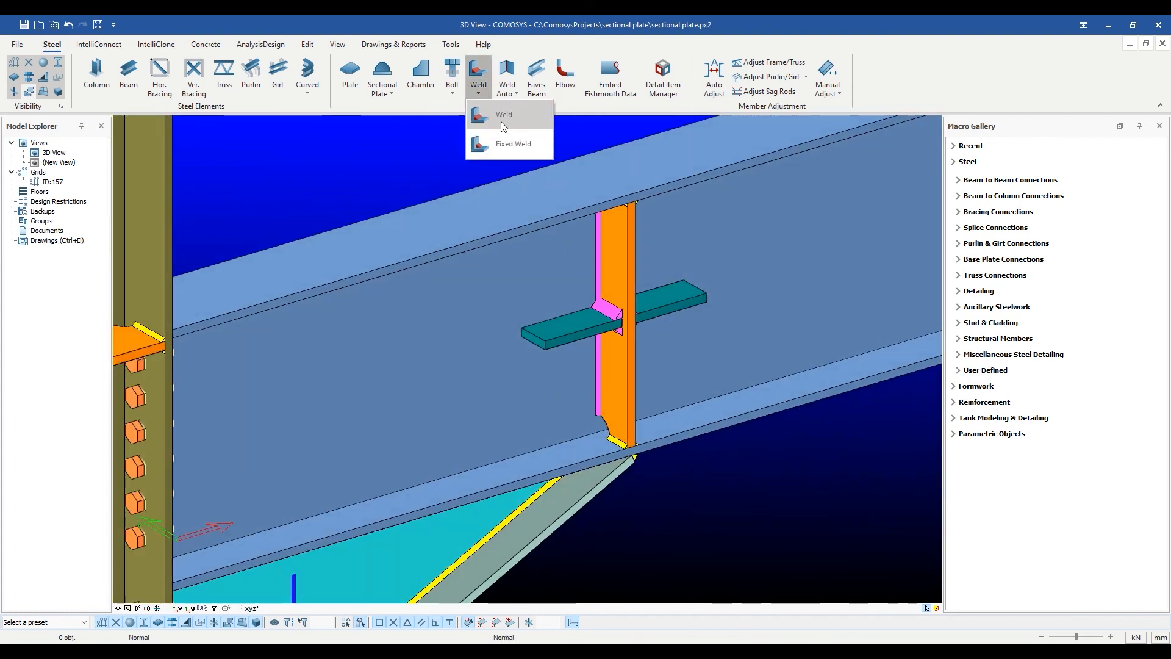
left_click(444, 142)
double_click(564, 320)
left_click_drag(572, 203, 321, 183)
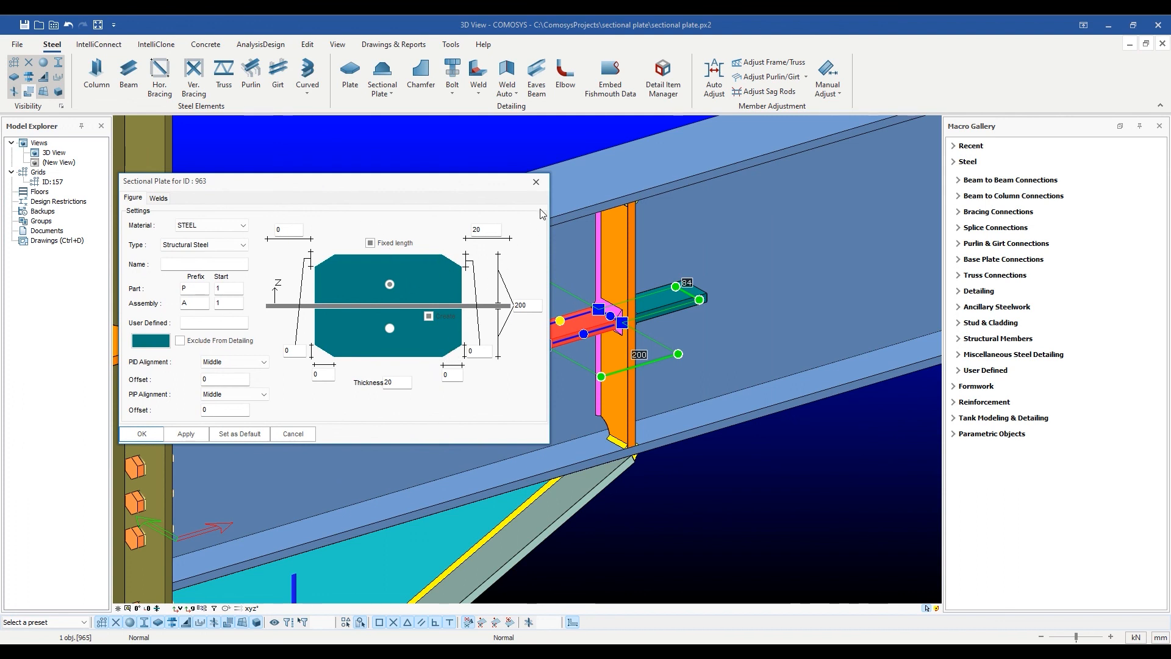
left_click(537, 181)
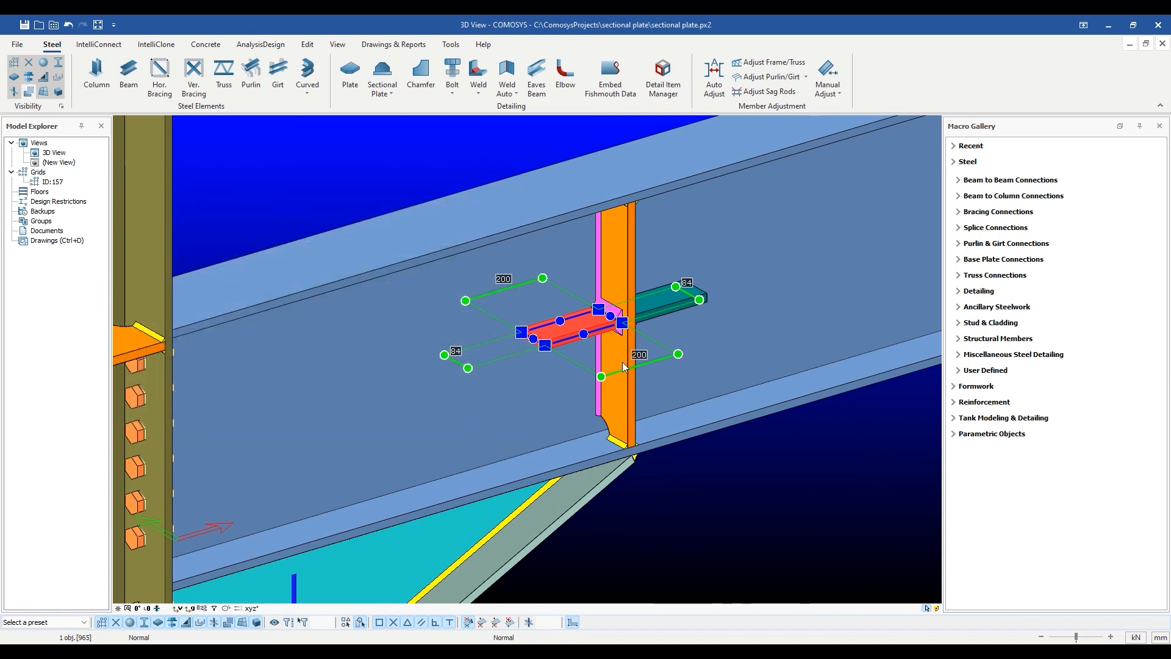
middle_click_drag(607, 376, 608, 349)
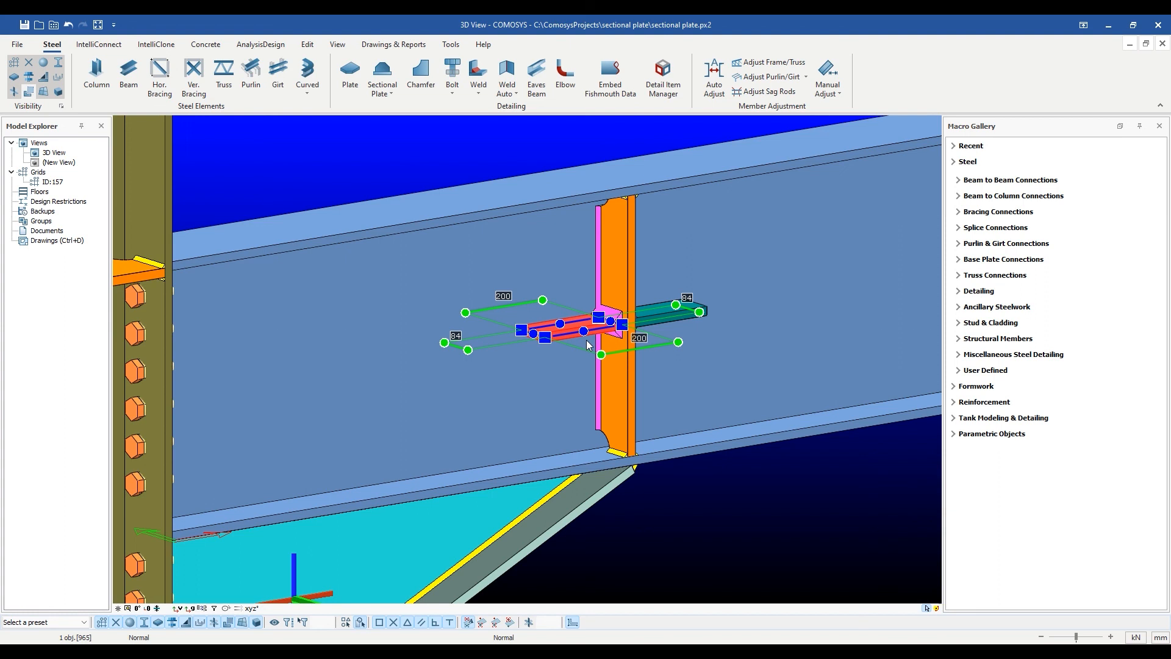
scroll(587, 340, "down", 1)
scroll(587, 339, "down", 1)
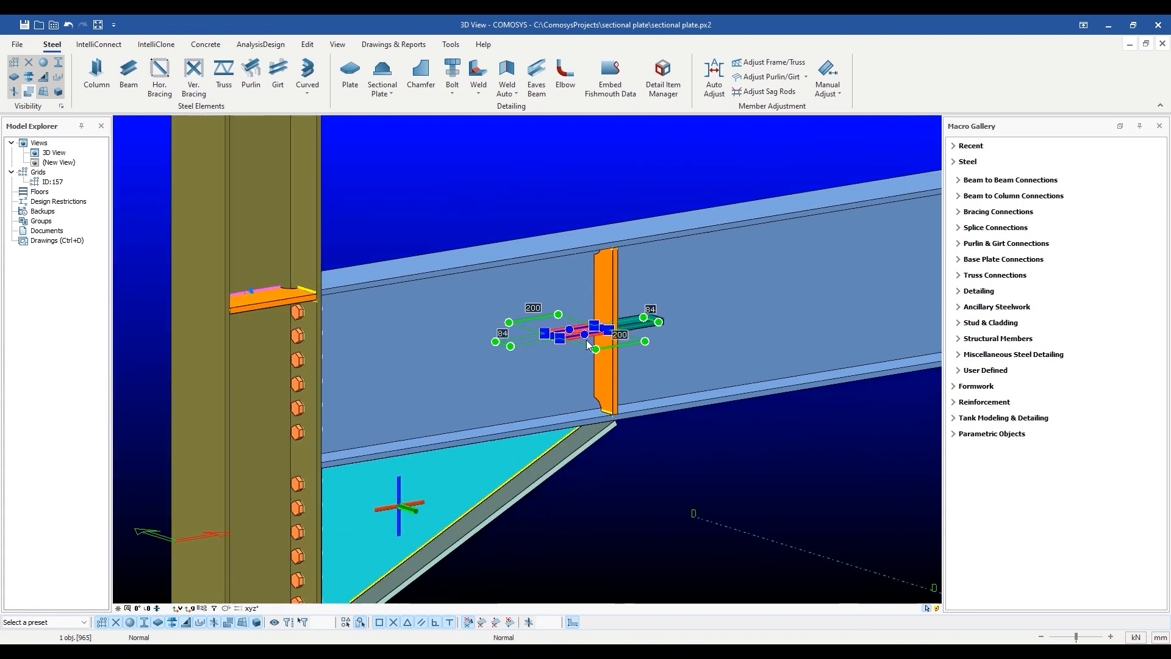